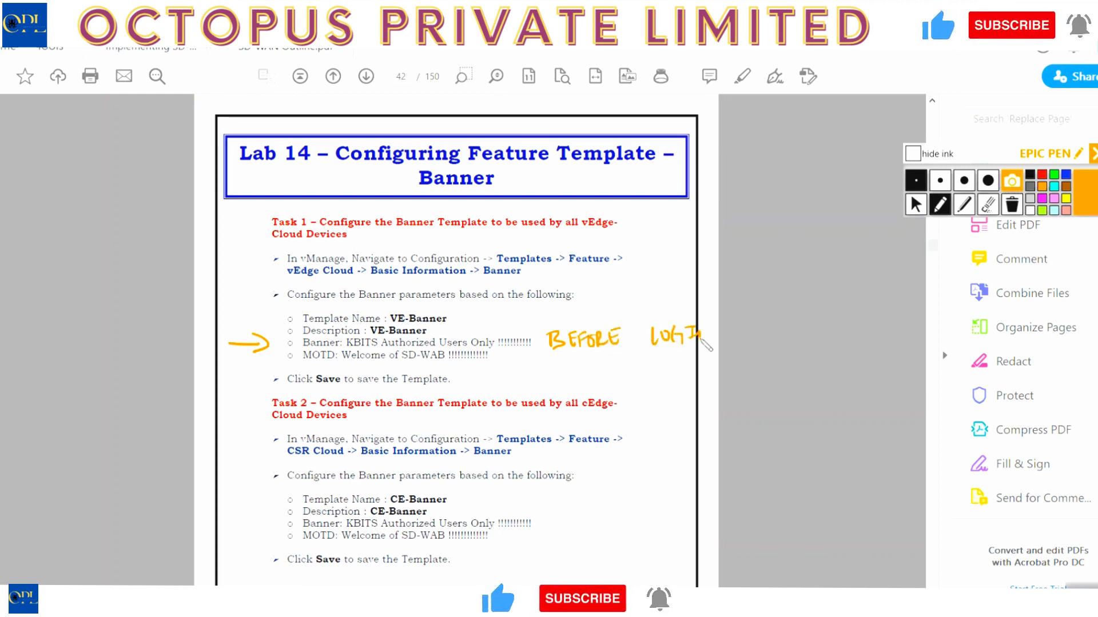
# Step: Underline MOTD in Task 1, annotate it with "AFTER LOGIN", and clear all the ink
pyautogui.moveTo(298, 362); pyautogui.dragTo(341, 362)
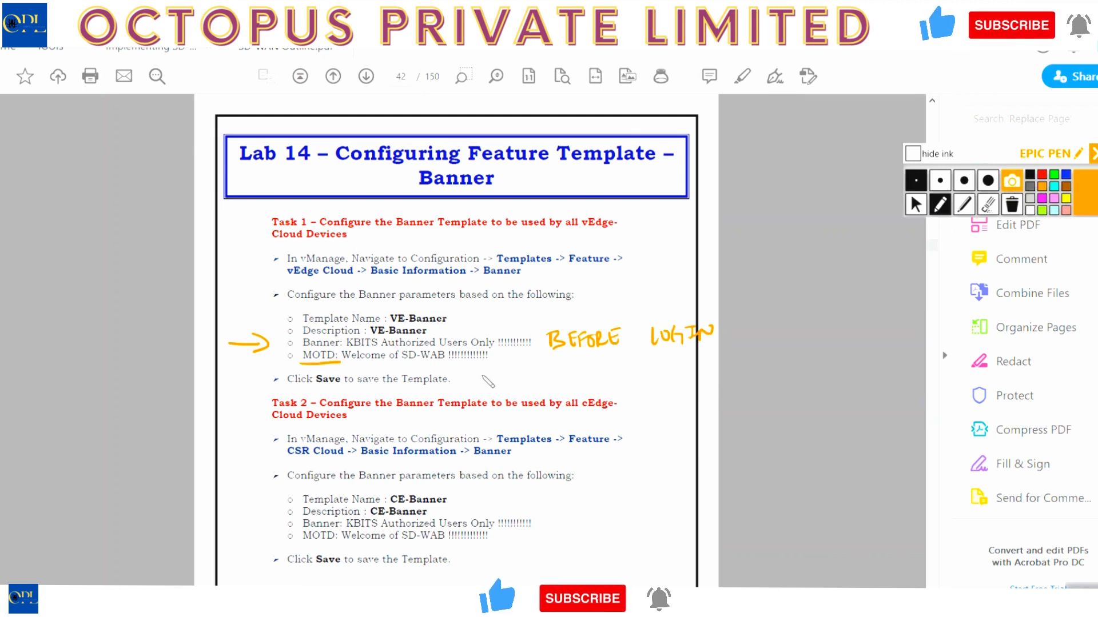
pyautogui.moveTo(473, 366)
pyautogui.mouseDown()
pyautogui.moveTo(495, 380)
pyautogui.moveTo(552, 366)
pyautogui.moveTo(580, 380)
pyautogui.moveTo(669, 377)
pyautogui.moveTo(701, 361)
pyautogui.moveTo(683, 382)
pyautogui.mouseUp()
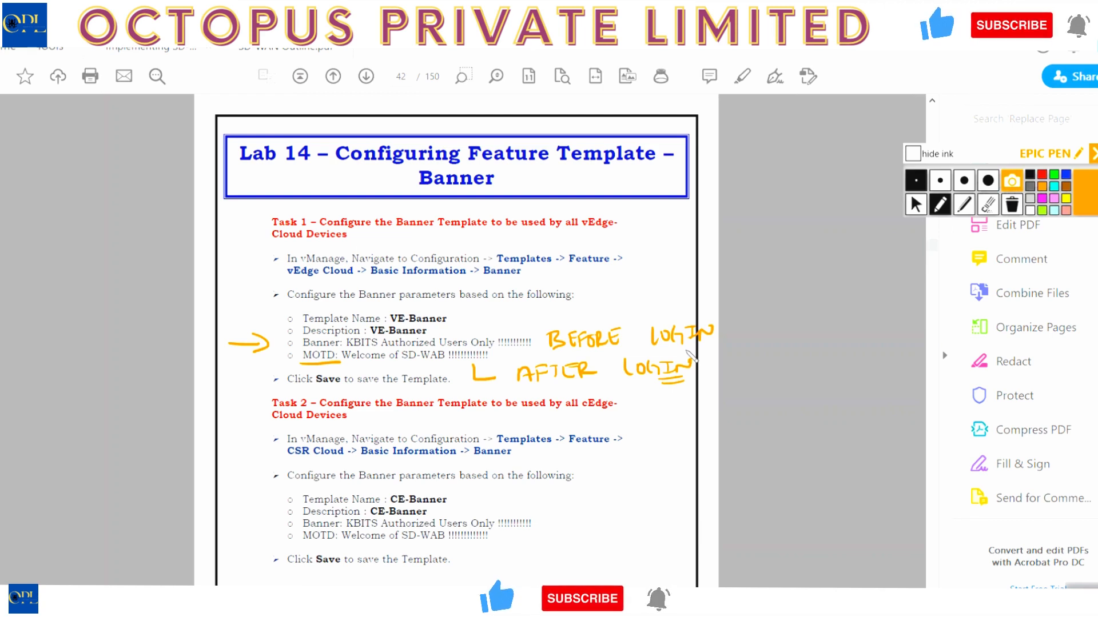
pyautogui.click(1012, 206)
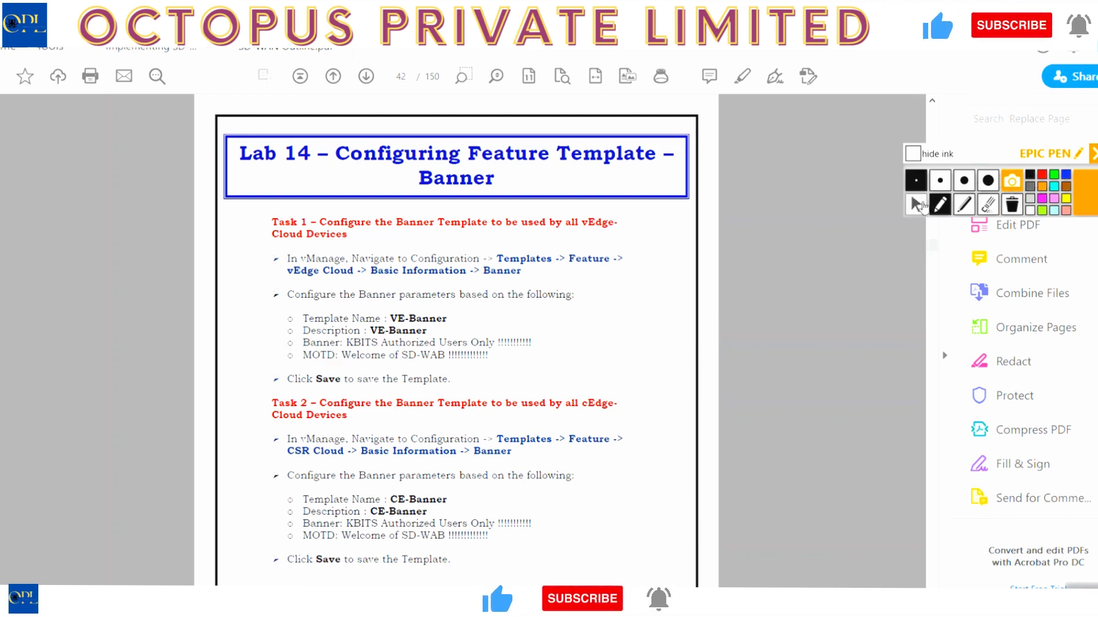
pyautogui.click(915, 204)
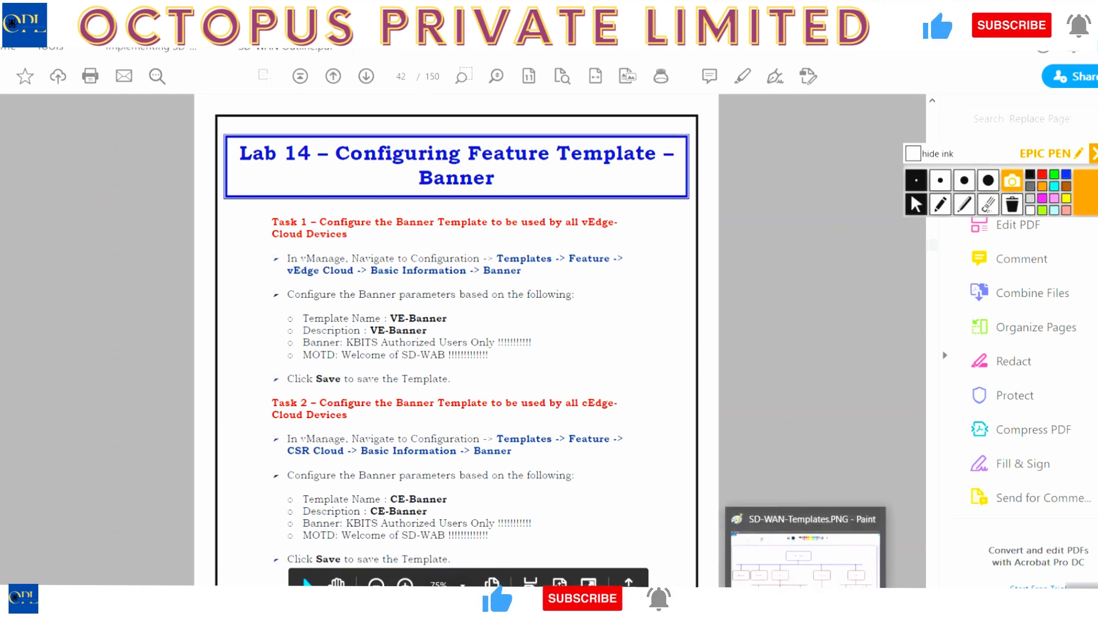
# Step: Switch to Cisco vManage and start a new System feature template for the CSR1000v device model
pyautogui.click(770, 604)
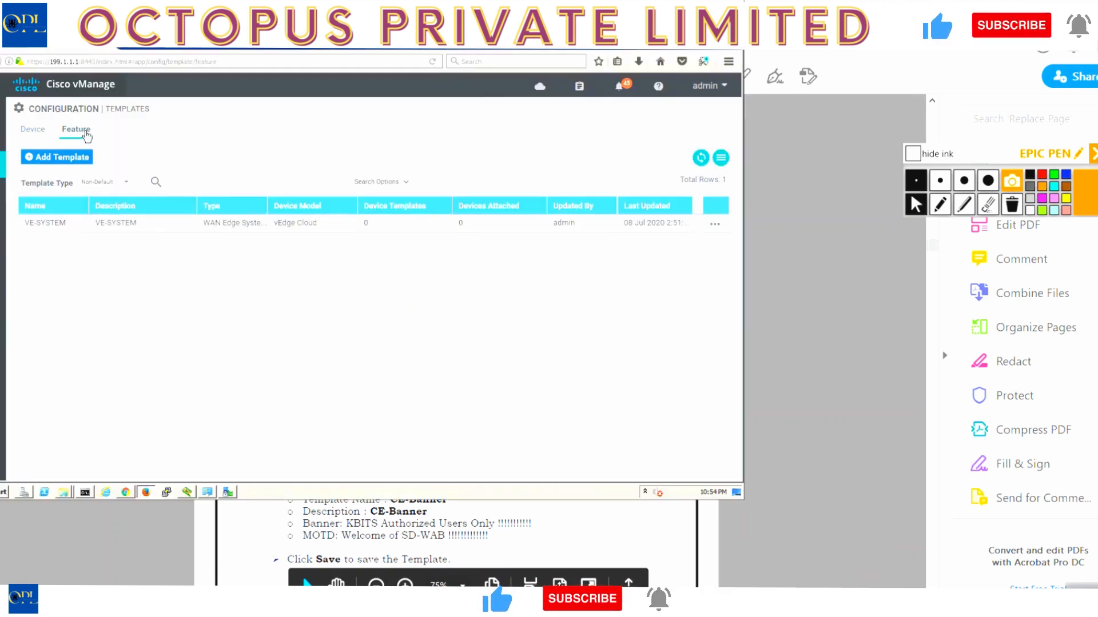
pyautogui.click(57, 157)
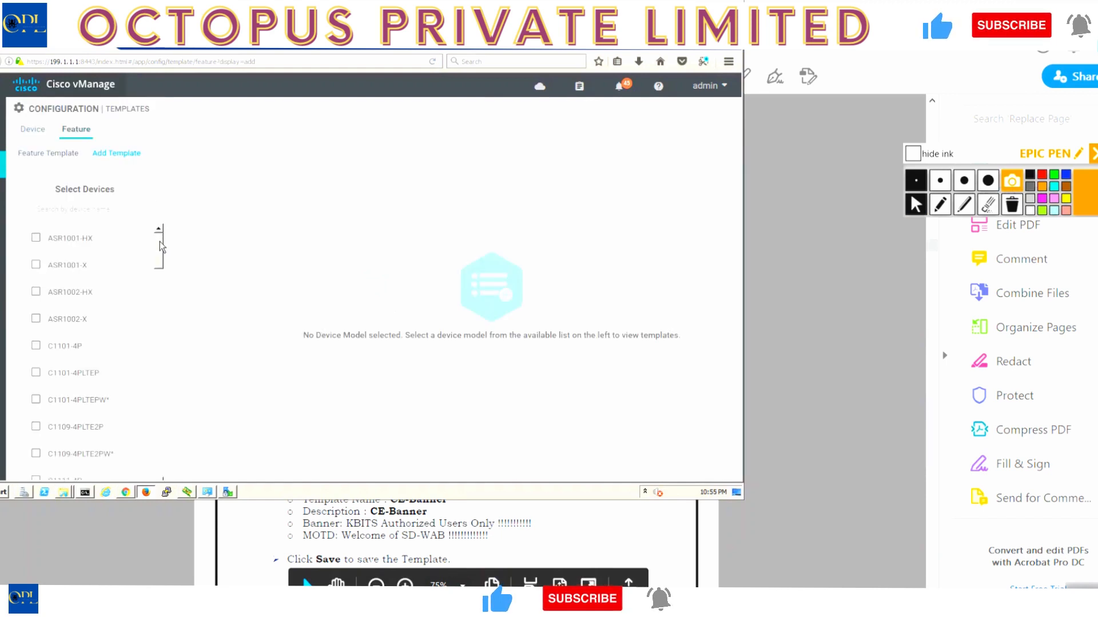
pyautogui.click(116, 206)
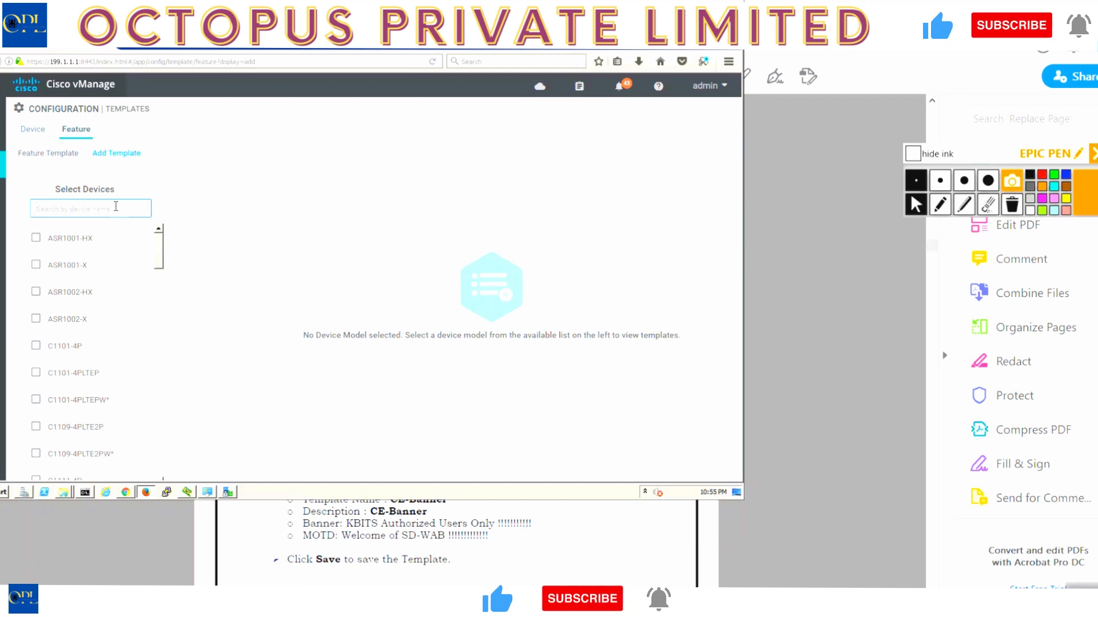
pyautogui.write('cs')
pyautogui.click(36, 237)
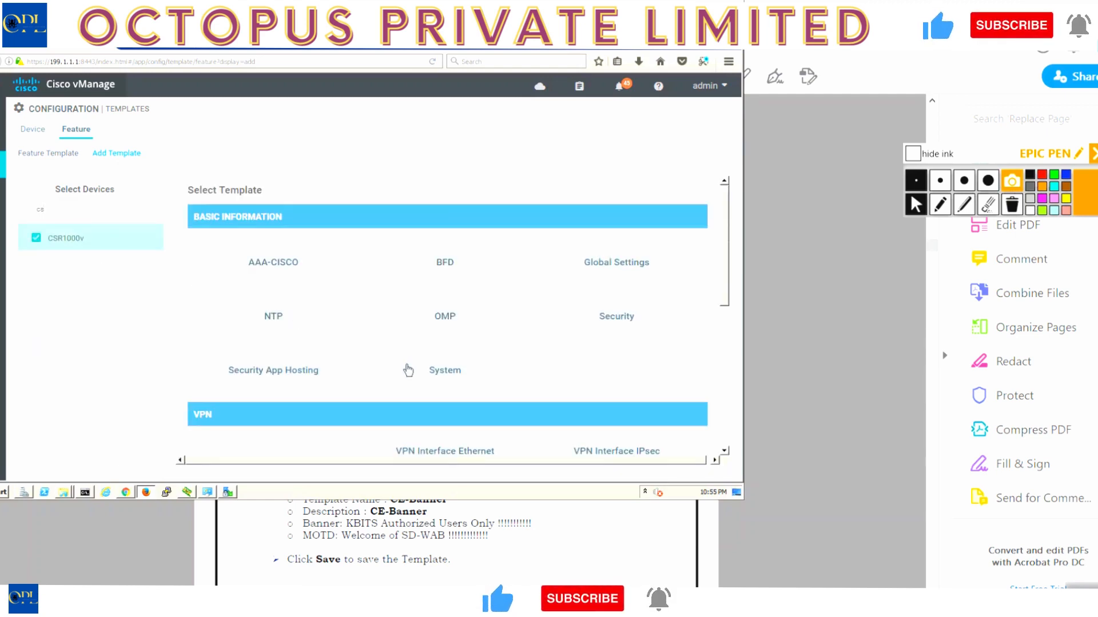
pyautogui.click(486, 375)
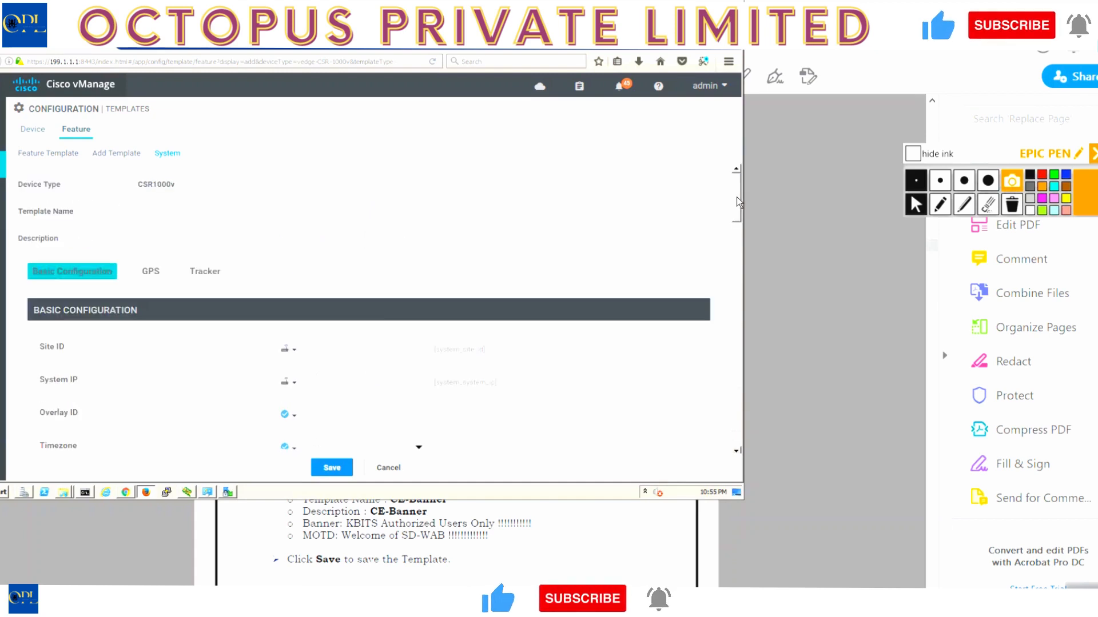
# Step: Enter CE-SYSTEM as both the template name and the description
pyautogui.click(368, 211)
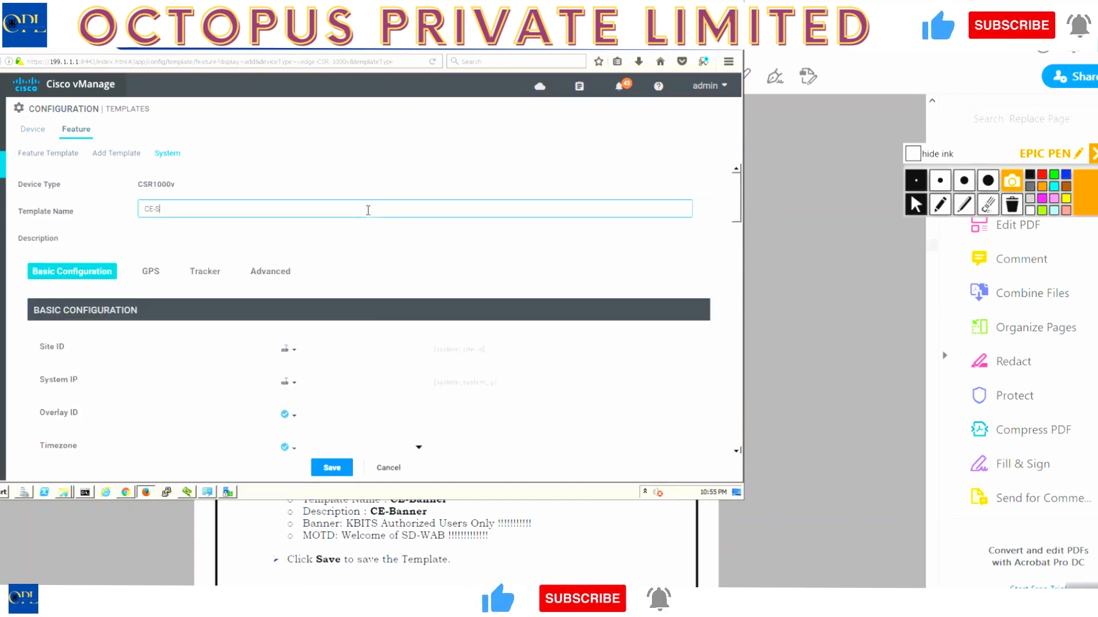
pyautogui.hotkey('ctrl', 'a')
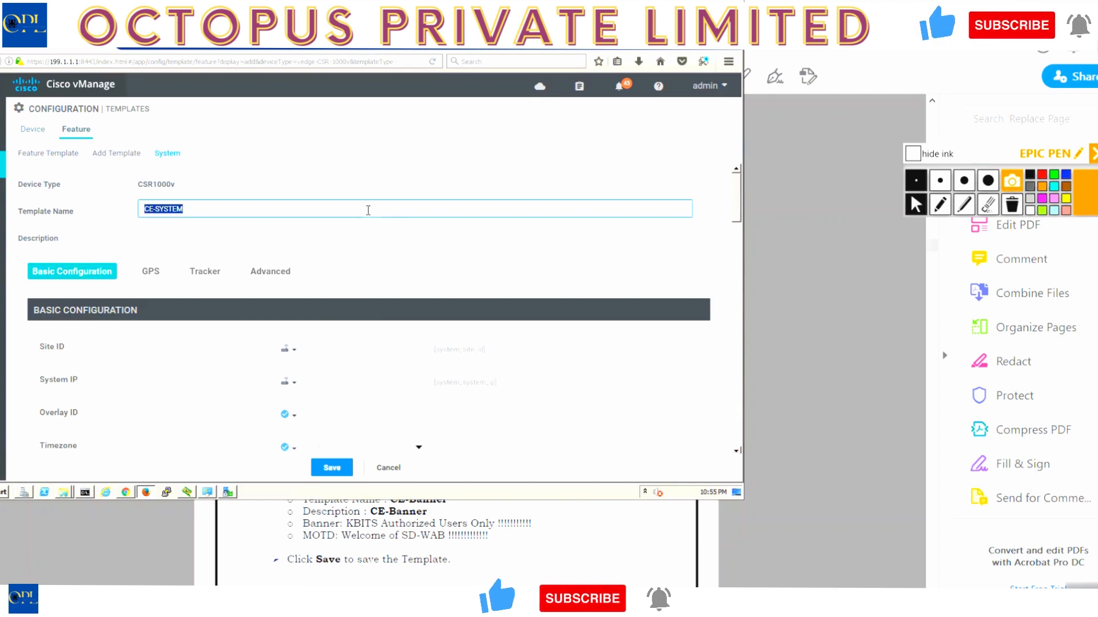
pyautogui.hotkey('ctrl', 'c')
pyautogui.press('Tab')
pyautogui.hotkey('ctrl', 'v')
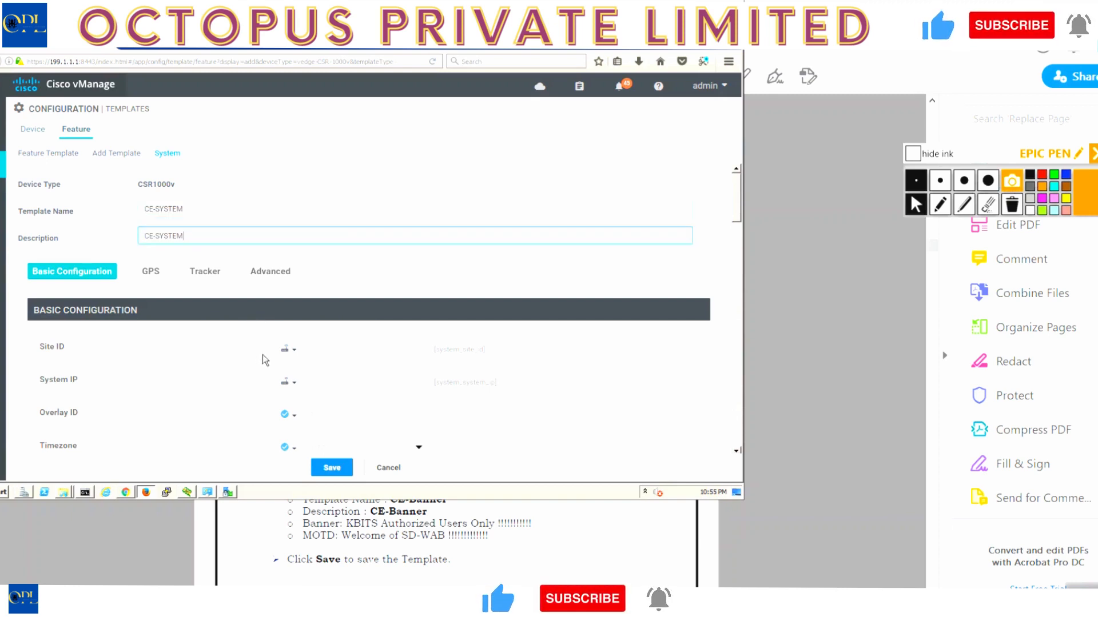
# Step: Set the Timezone parameter in the basic configuration to Device Specific
pyautogui.scroll(-2, 436, 375)
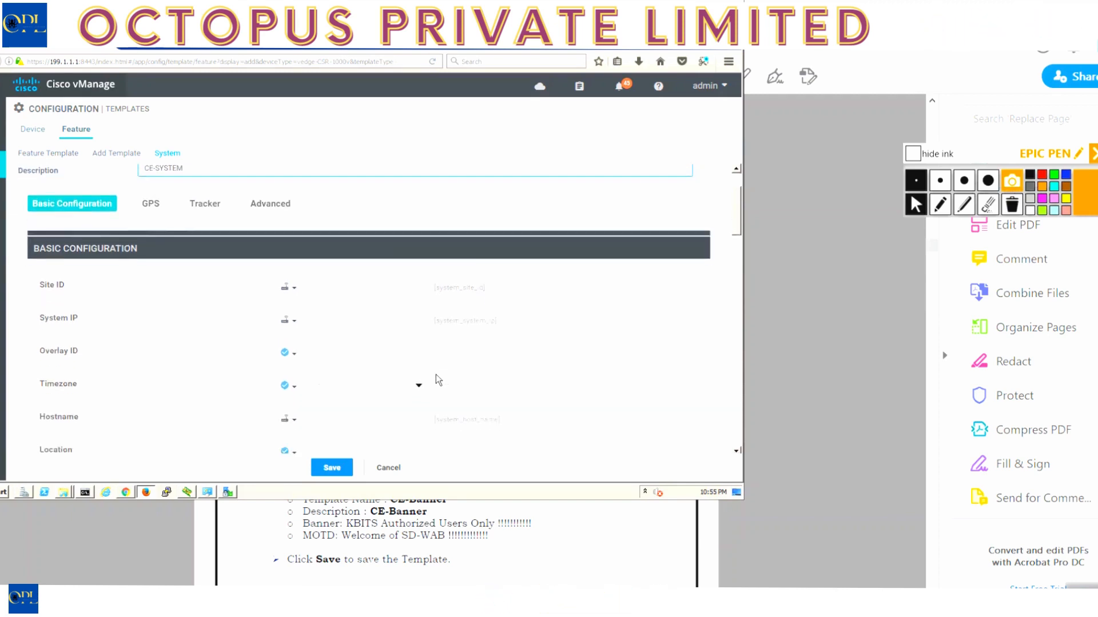
pyautogui.scroll(-2, 435, 375)
pyautogui.click(288, 349)
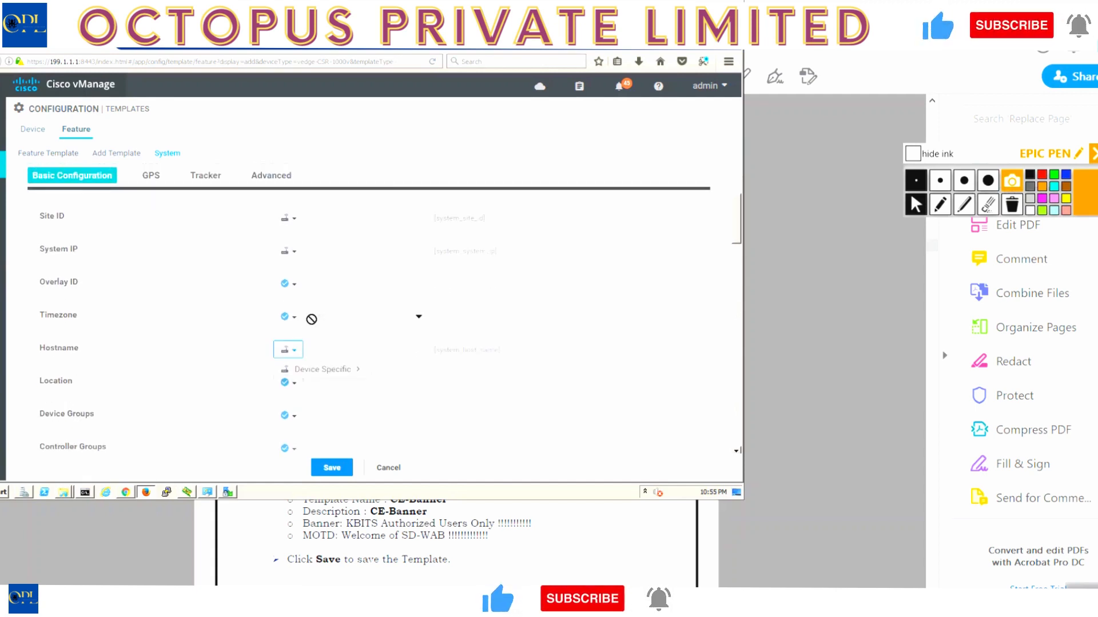
pyautogui.click(288, 317)
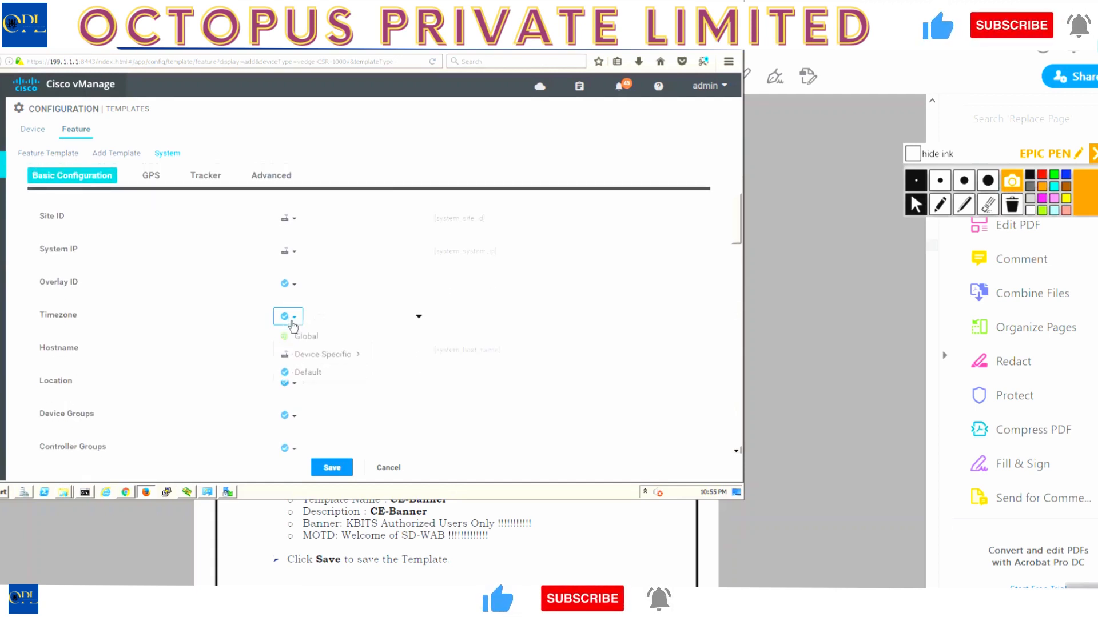
pyautogui.click(303, 356)
# Step: Set the Console Baud Rate parameter to Default and save the CE-SYSTEM template
pyautogui.scroll(-6, 499, 412)
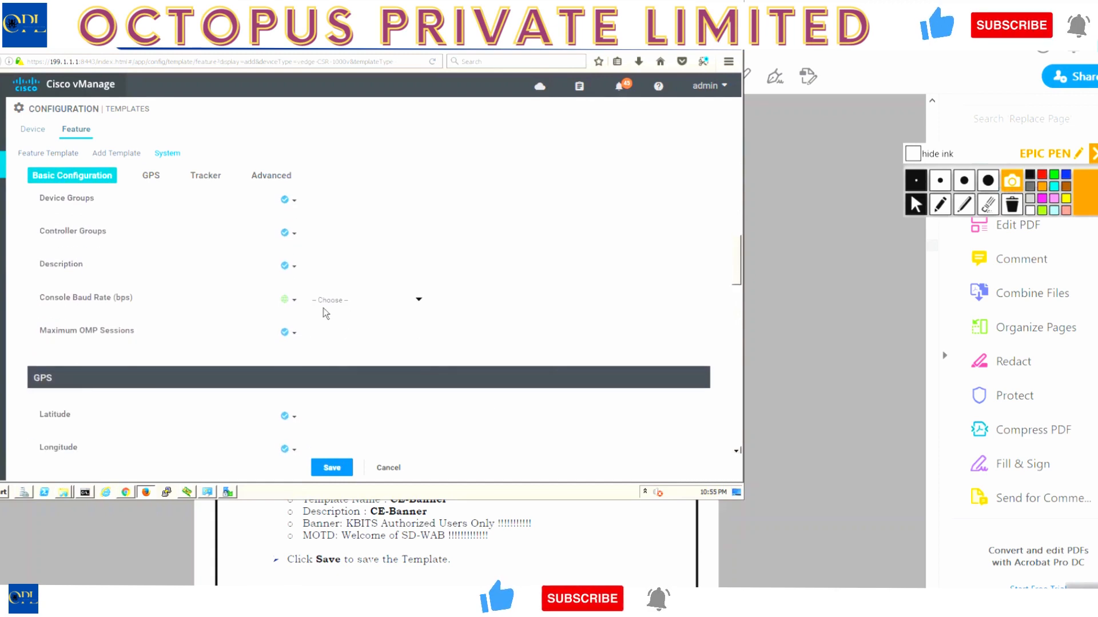
pyautogui.click(288, 291)
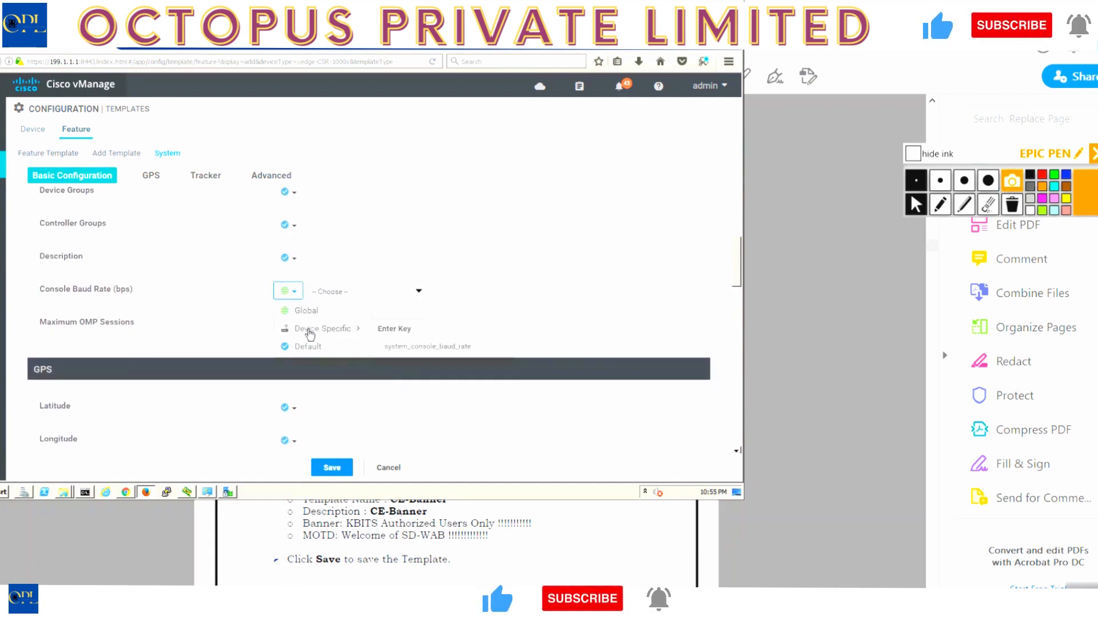
pyautogui.click(308, 346)
pyautogui.click(337, 470)
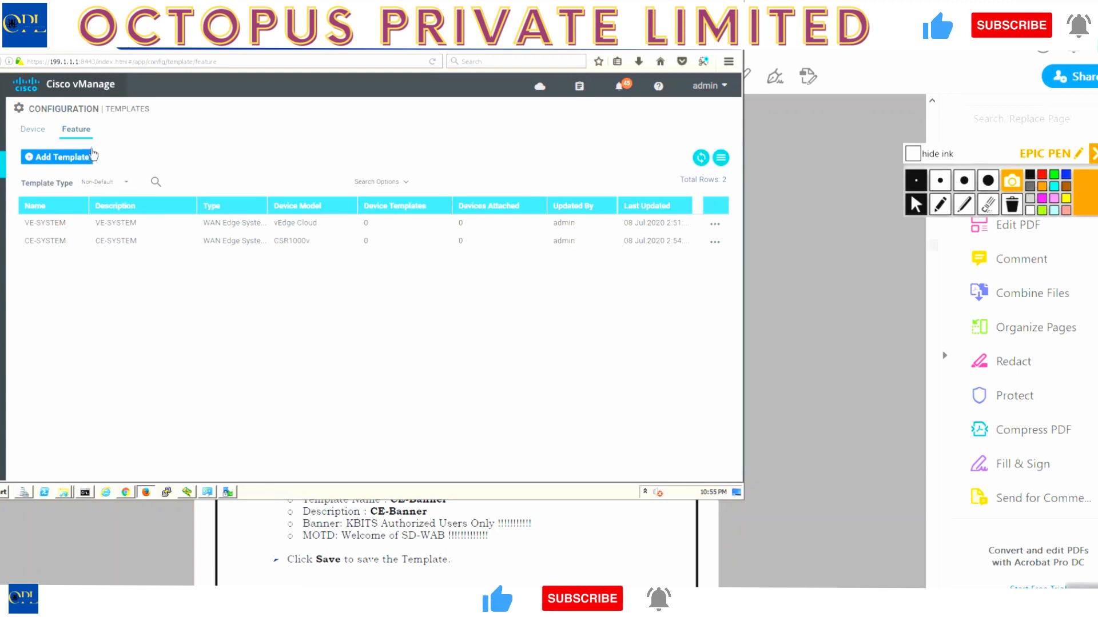
# Step: Start a new Banner feature template for the vEdge Cloud device model
pyautogui.click(50, 158)
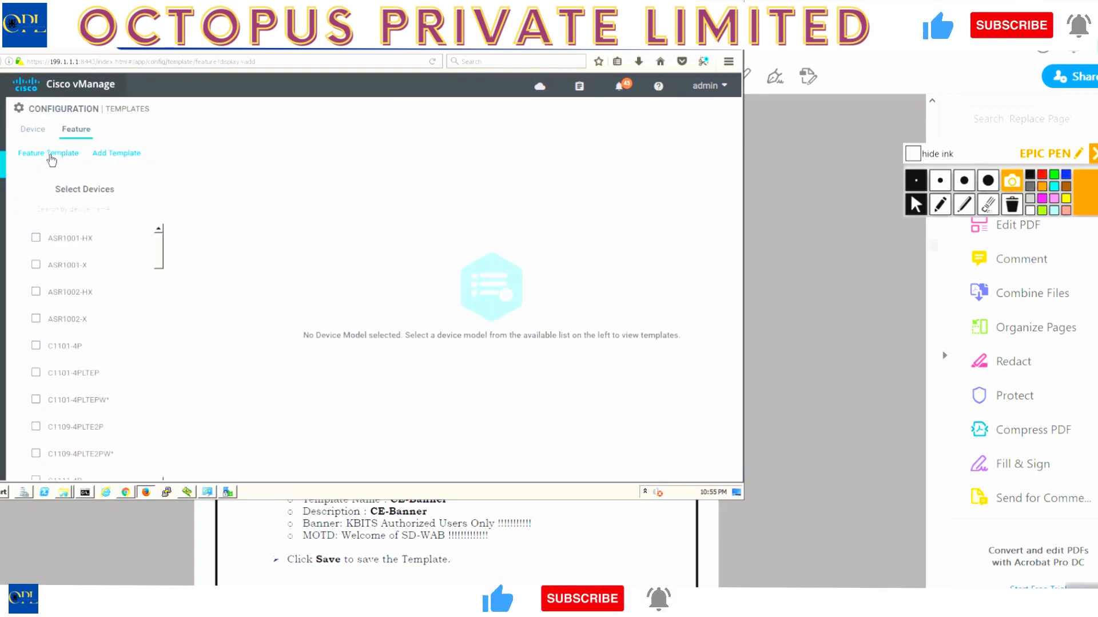
pyautogui.moveTo(160, 241); pyautogui.dragTo(171, 496)
pyautogui.click(35, 411)
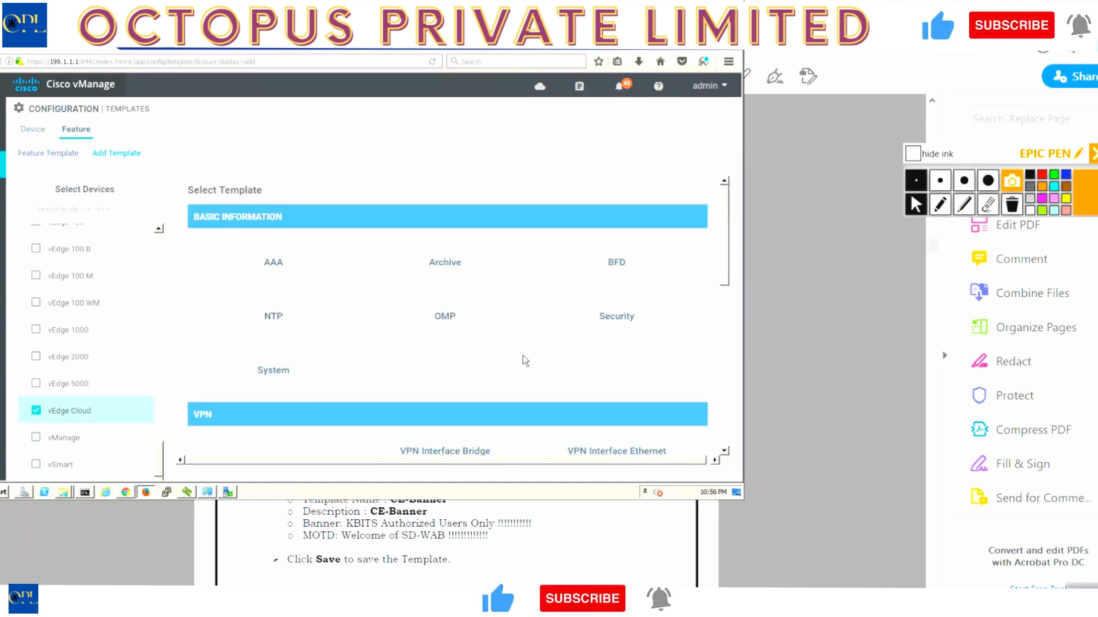
pyautogui.scroll(-7, 523, 355)
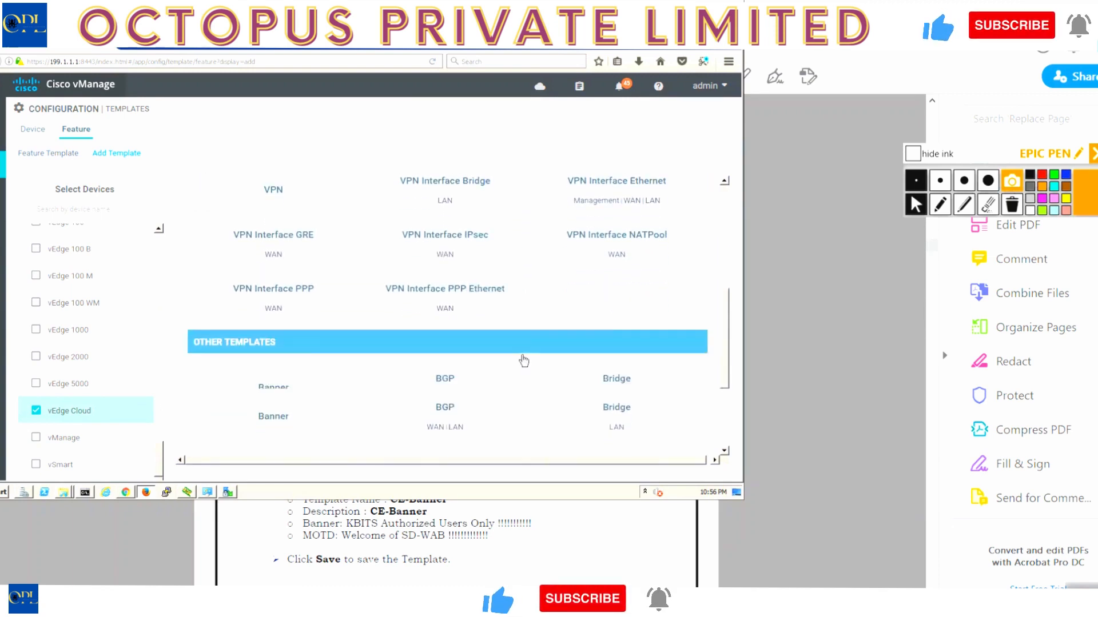
pyautogui.click(274, 287)
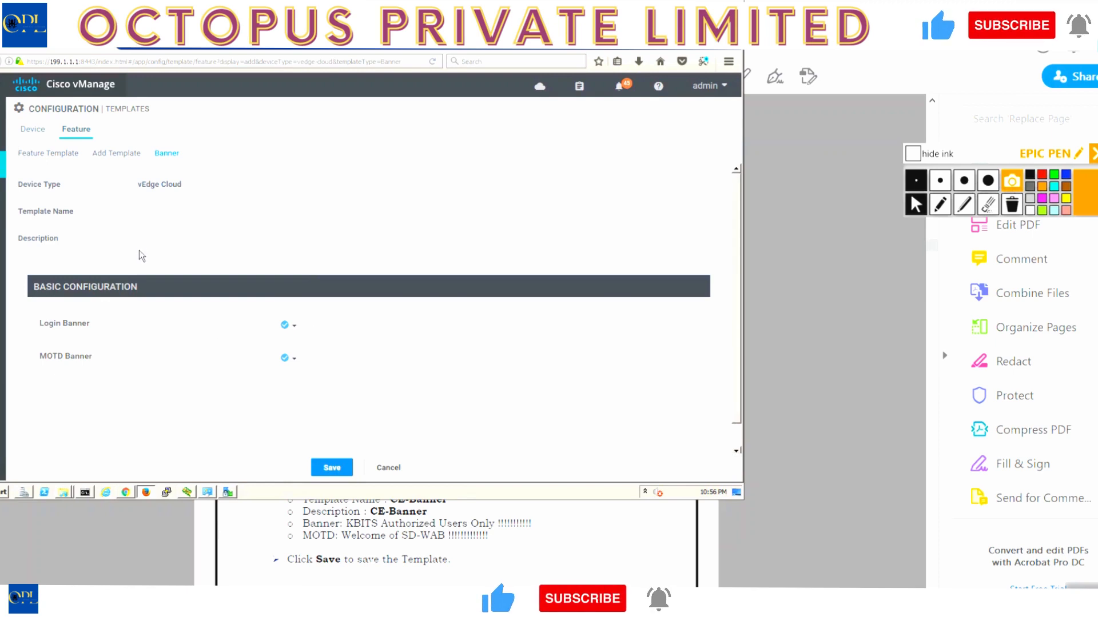
# Step: Enter VE-BANNER as both the template name and the description
pyautogui.click(182, 206)
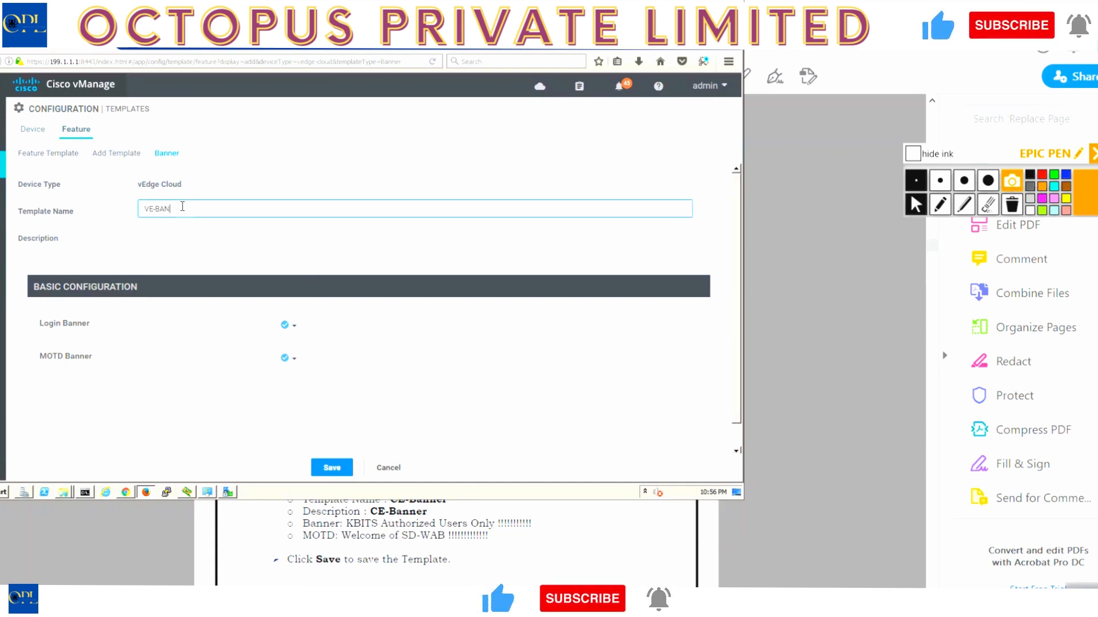
pyautogui.hotkey('ctrl', 'a')
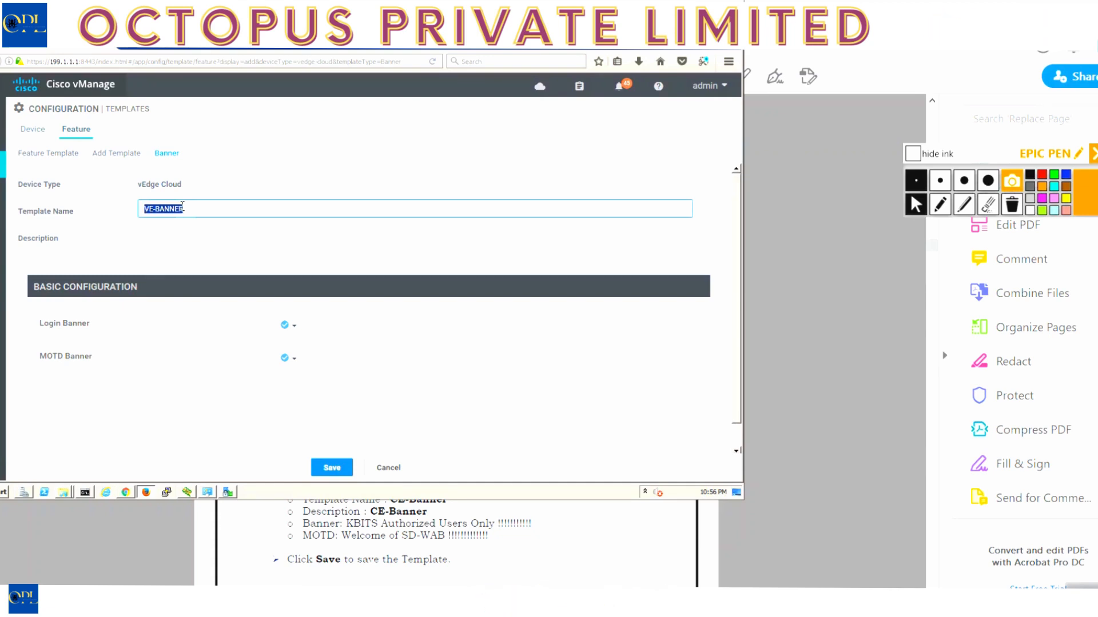
pyautogui.press('Tab')
pyautogui.hotkey('ctrl', 'v')
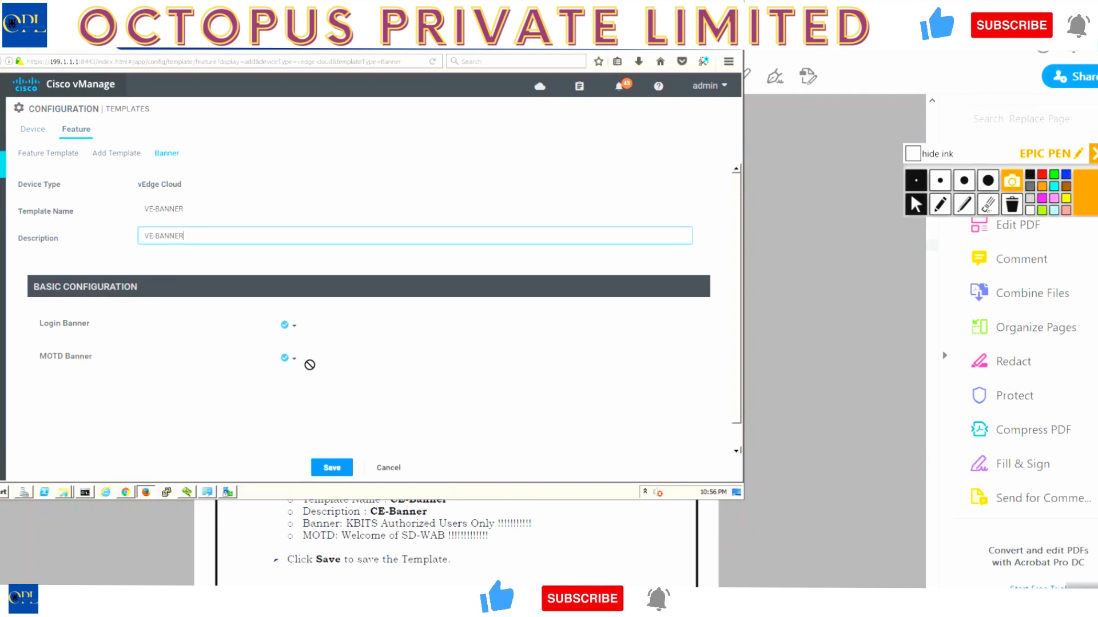
# Step: Set the Login Banner scope to Global and copy the Task 1 banner text from the lab PDF
pyautogui.click(299, 331)
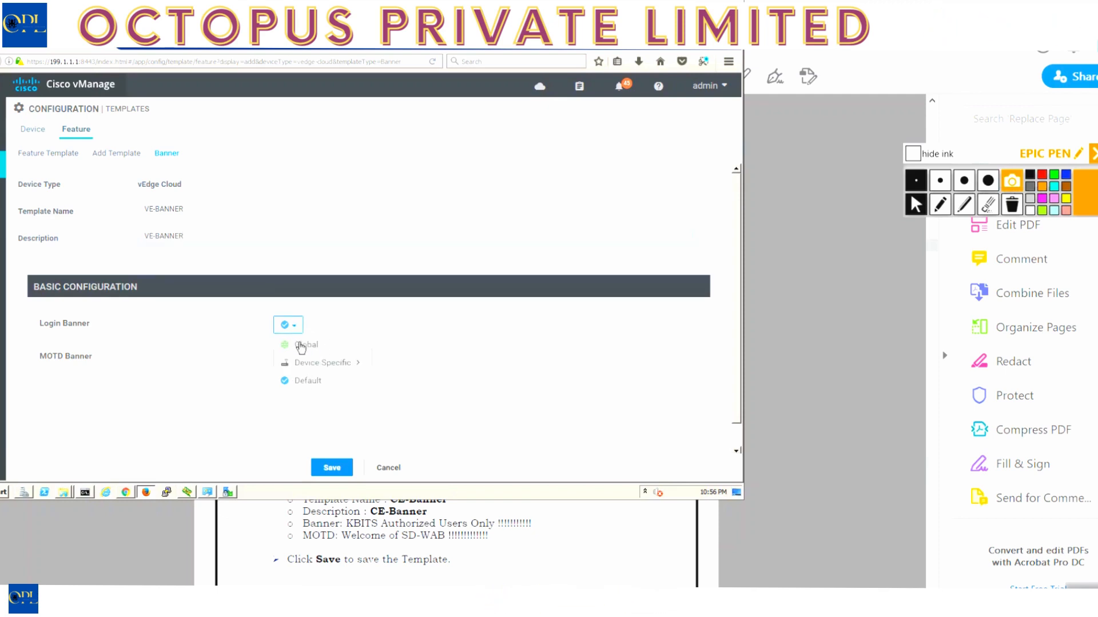
pyautogui.click(301, 347)
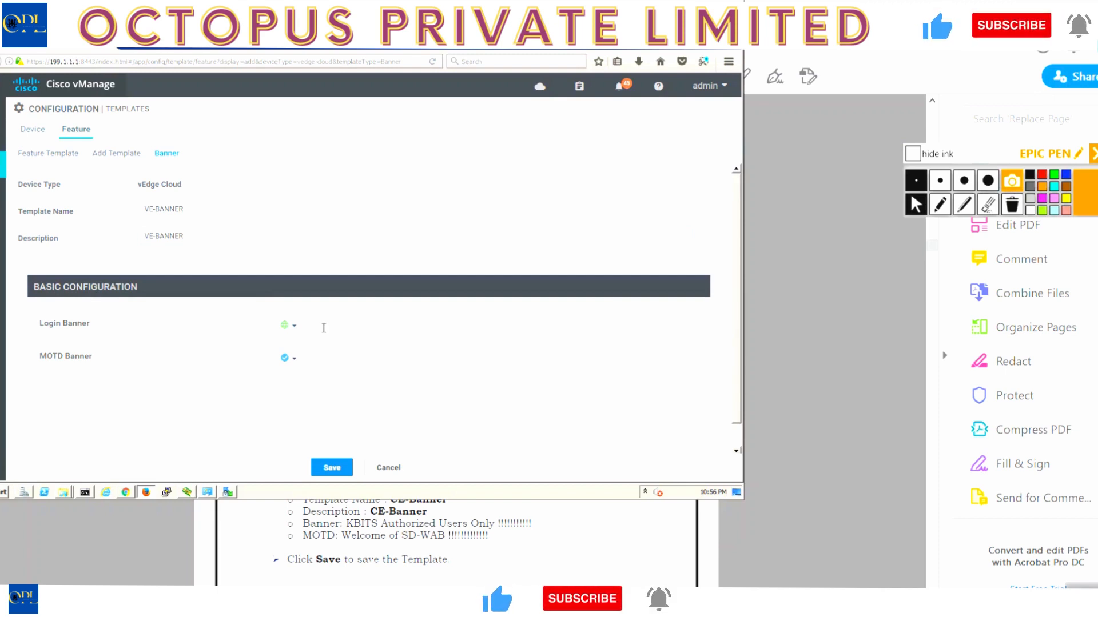
pyautogui.click(528, 543)
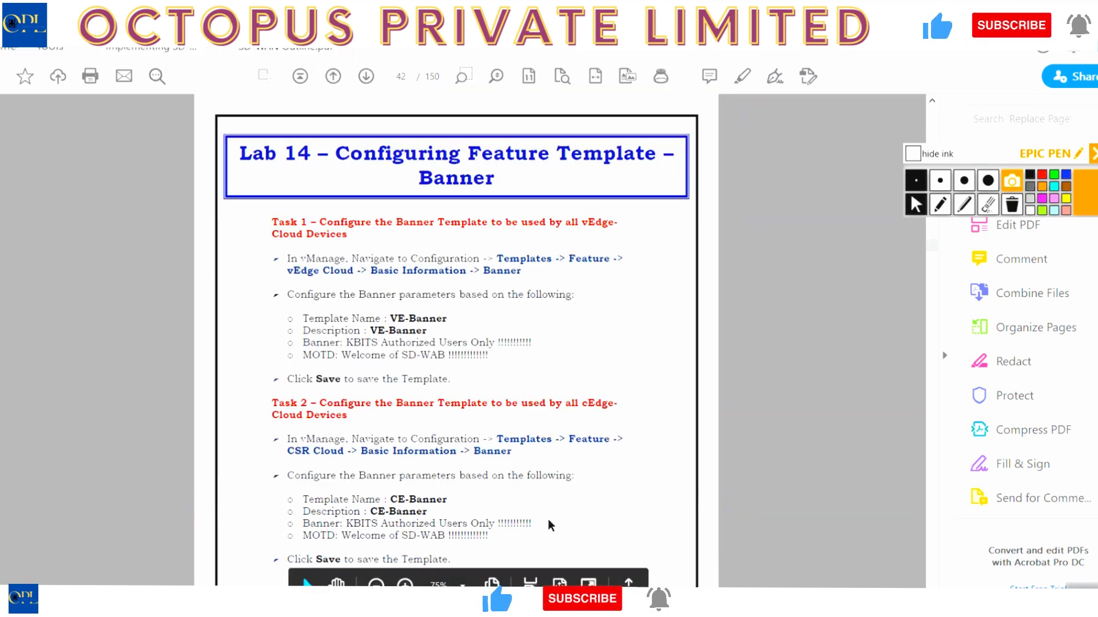
pyautogui.moveTo(535, 343); pyautogui.dragTo(360, 344)
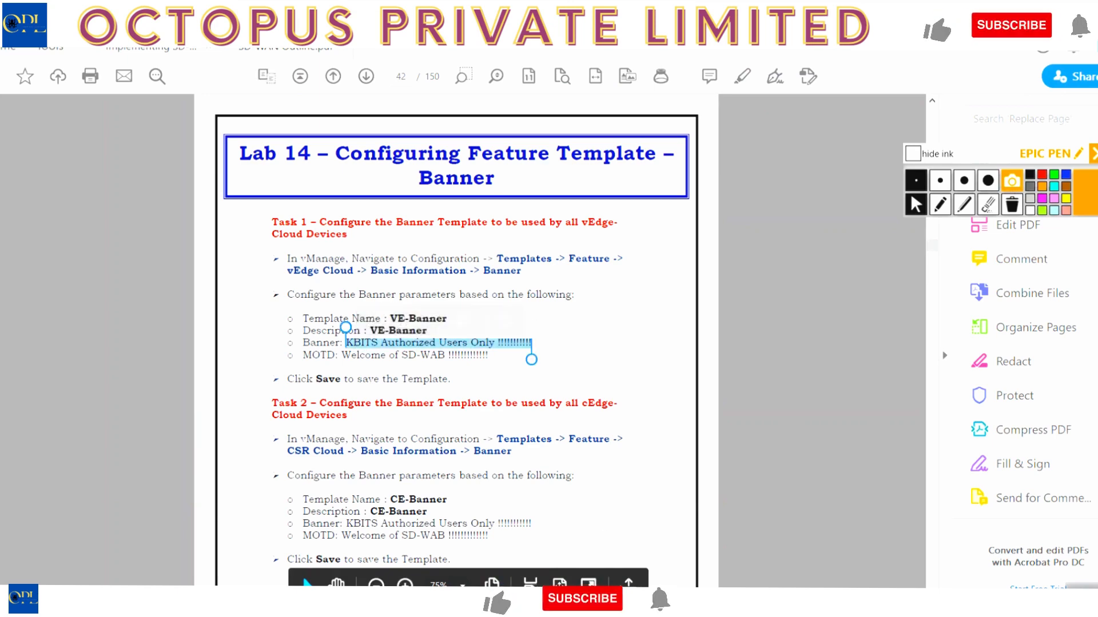
pyautogui.hotkey('alt', 'Tab')
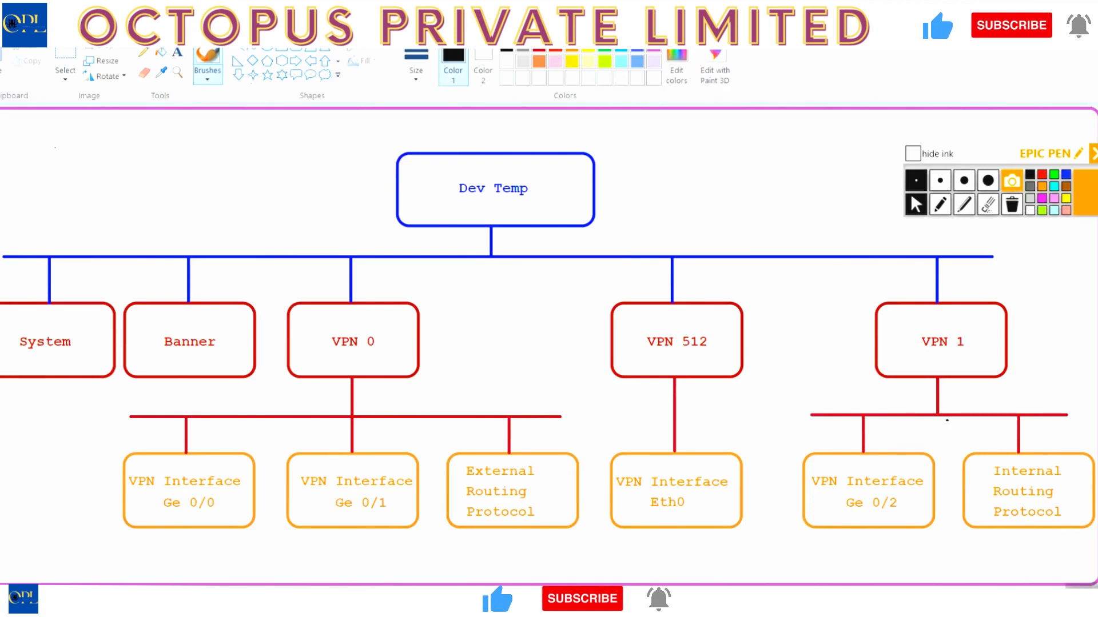
pyautogui.hotkey('alt', 'Tab')
# Step: Fill the Login Banner value in vManage with the copied text "KBITS Authorized Users Only !!!!!!!!!!!"
pyautogui.click(320, 328)
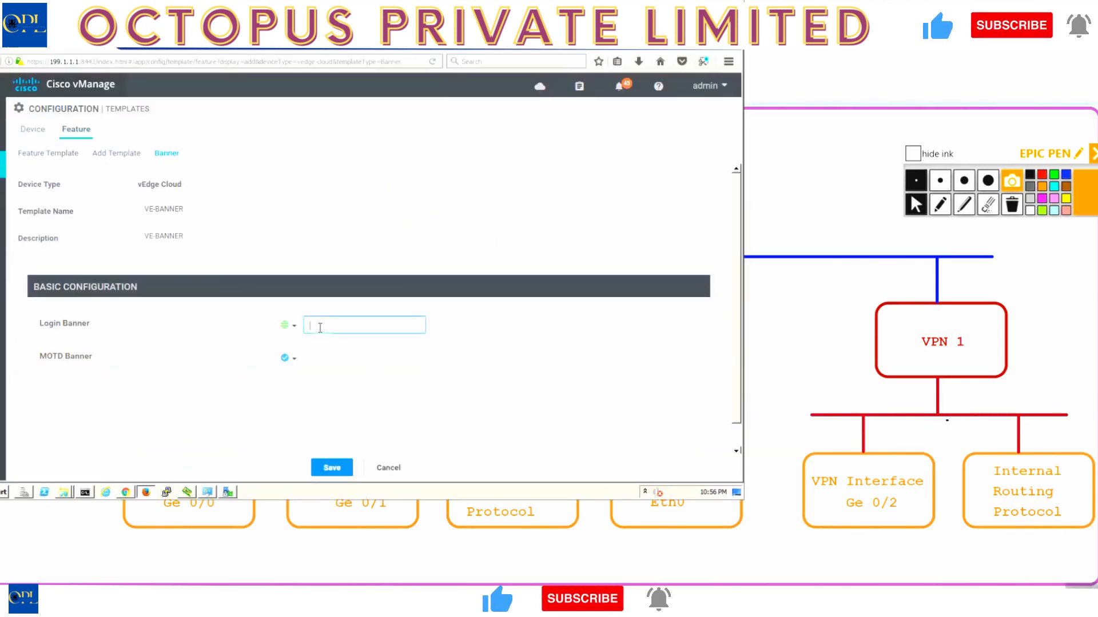
pyautogui.hotkey('ctrl', 'v')
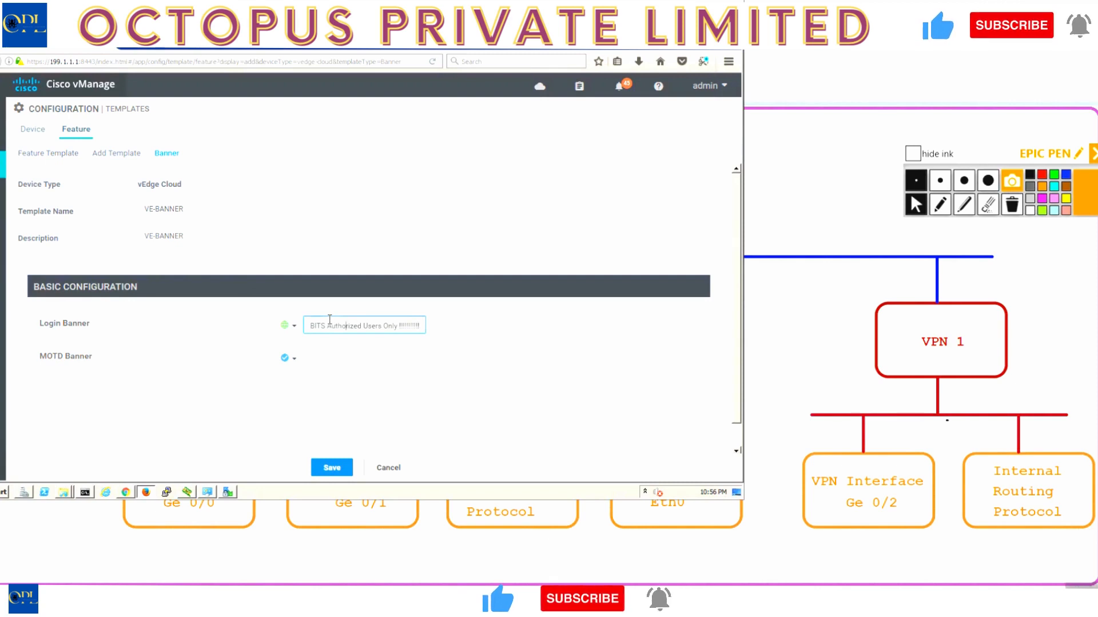
pyautogui.press('Left')
pyautogui.press('Left')
pyautogui.press('Left')
pyautogui.press('Left')
pyautogui.press('Left')
pyautogui.press('Left')
pyautogui.press('Left')
pyautogui.press('Left')
pyautogui.press('Left')
pyautogui.press('Left')
pyautogui.press('Left')
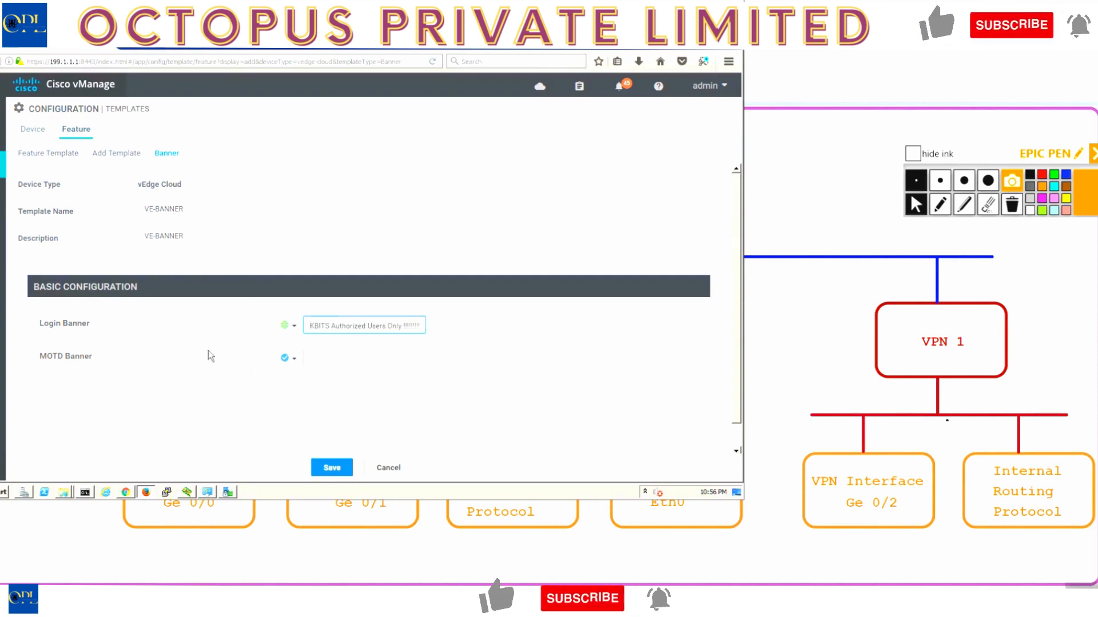
# Step: Set the MOTD Banner scope to Global and select the Task 1 MOTD text in the lab PDF
pyautogui.click(289, 358)
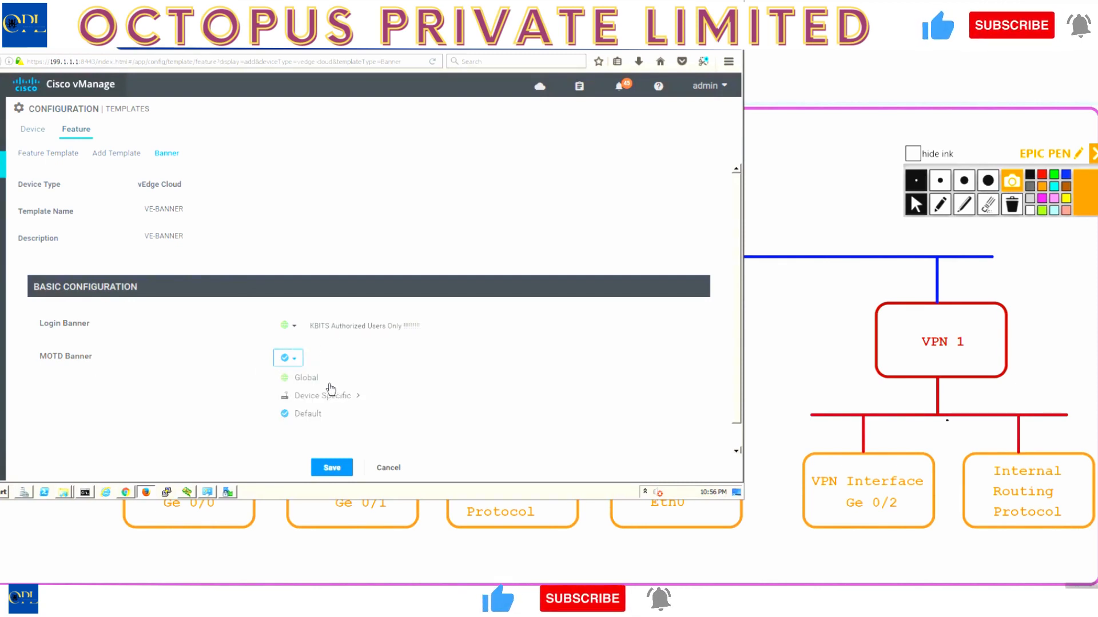
pyautogui.click(331, 382)
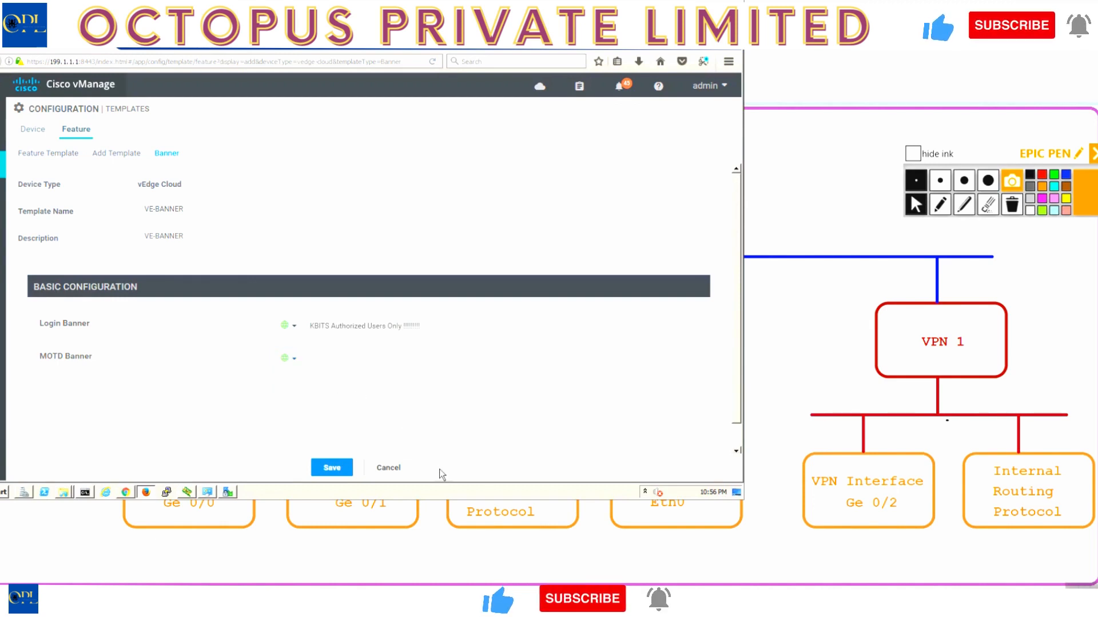
pyautogui.click(730, 603)
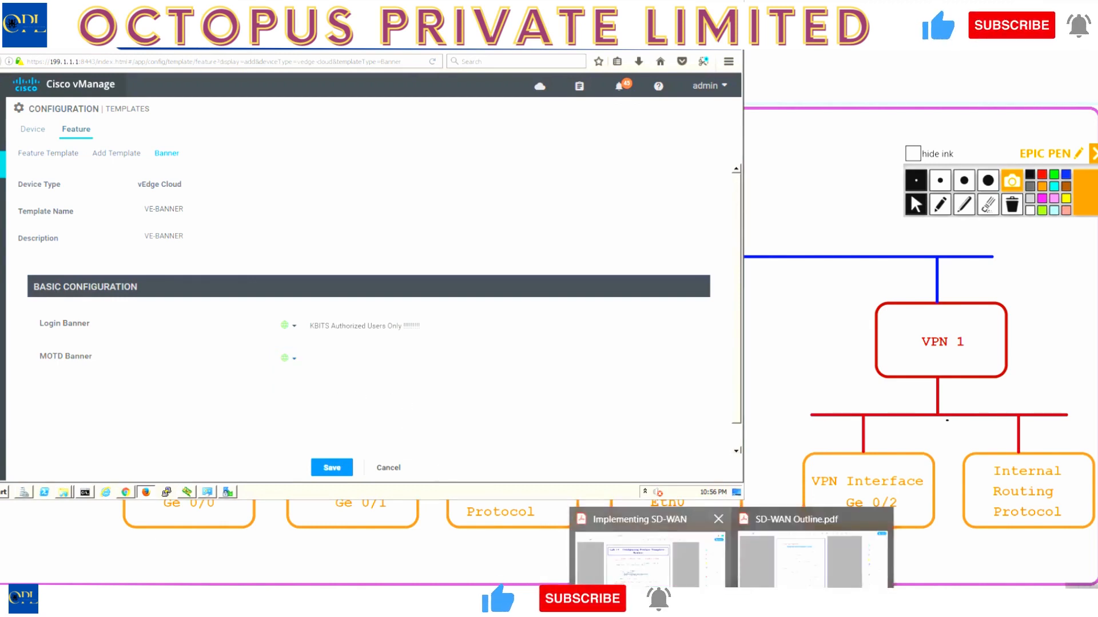
pyautogui.click(649, 557)
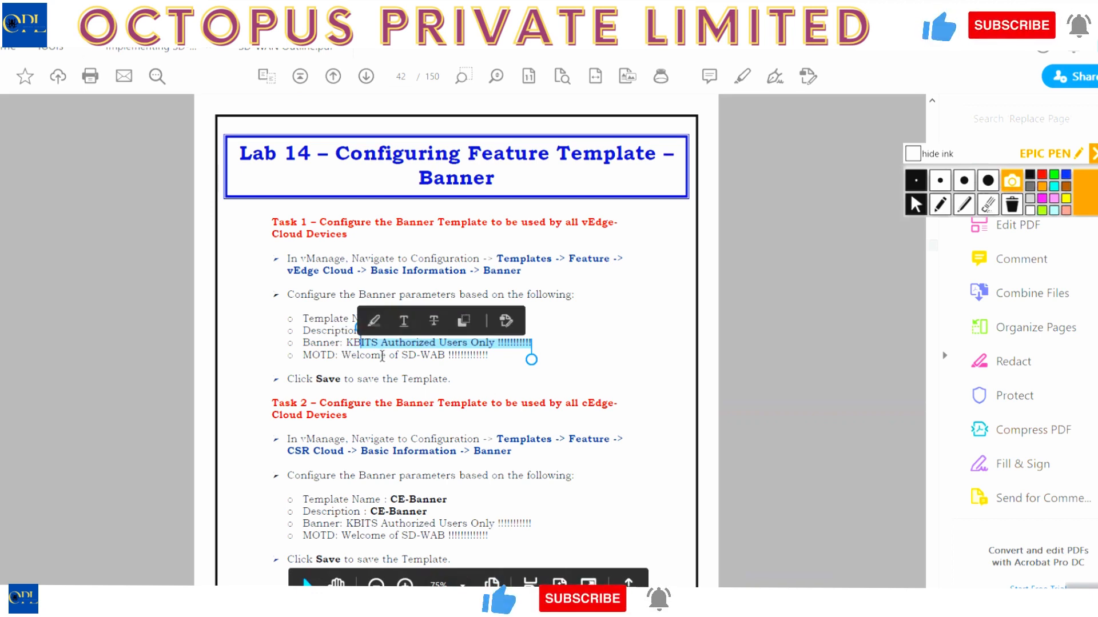
pyautogui.click(464, 354)
pyautogui.moveTo(491, 355); pyautogui.dragTo(361, 362)
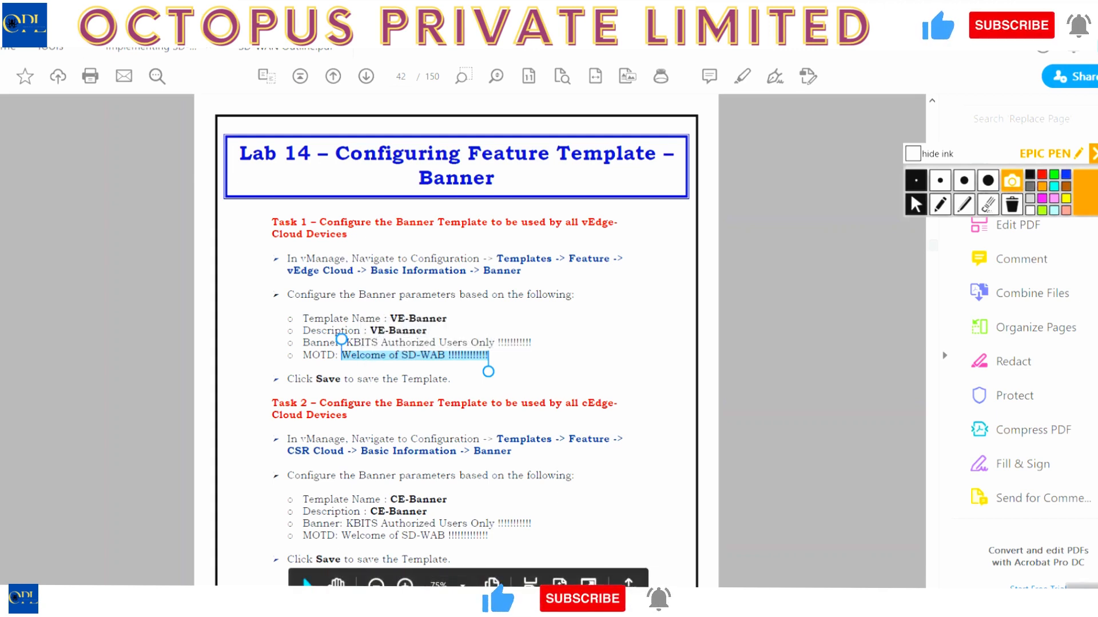
# Step: Back in vManage, set the MOTD Banner value to "Welcome of SD-WAN" followed by exclamation marks and save the VE-BANNER template
pyautogui.moveTo(768, 605)
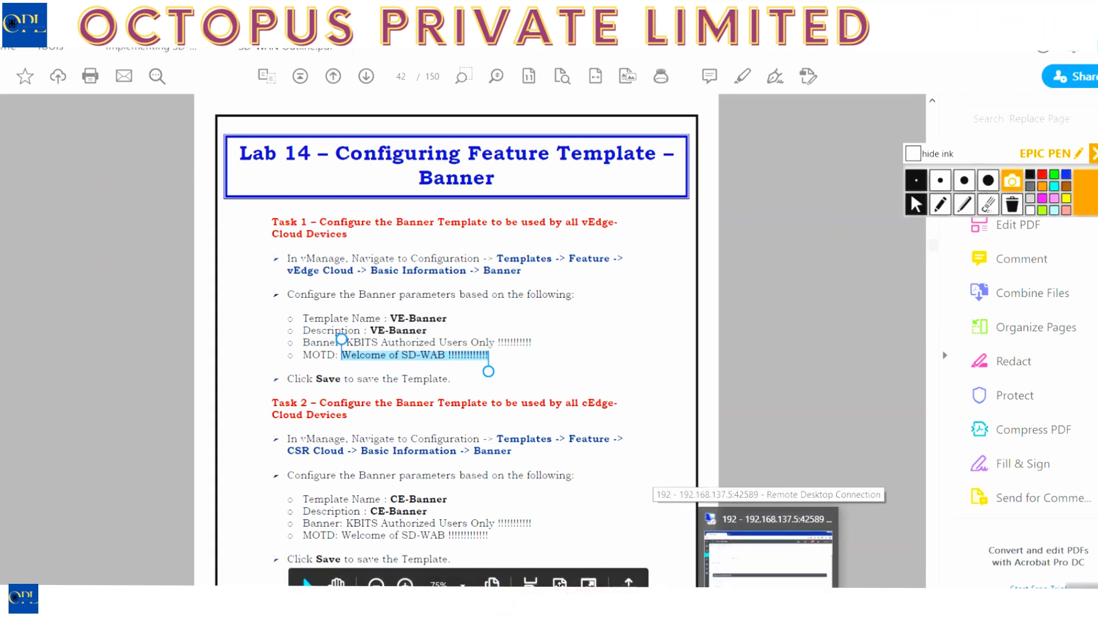
pyautogui.click(768, 605)
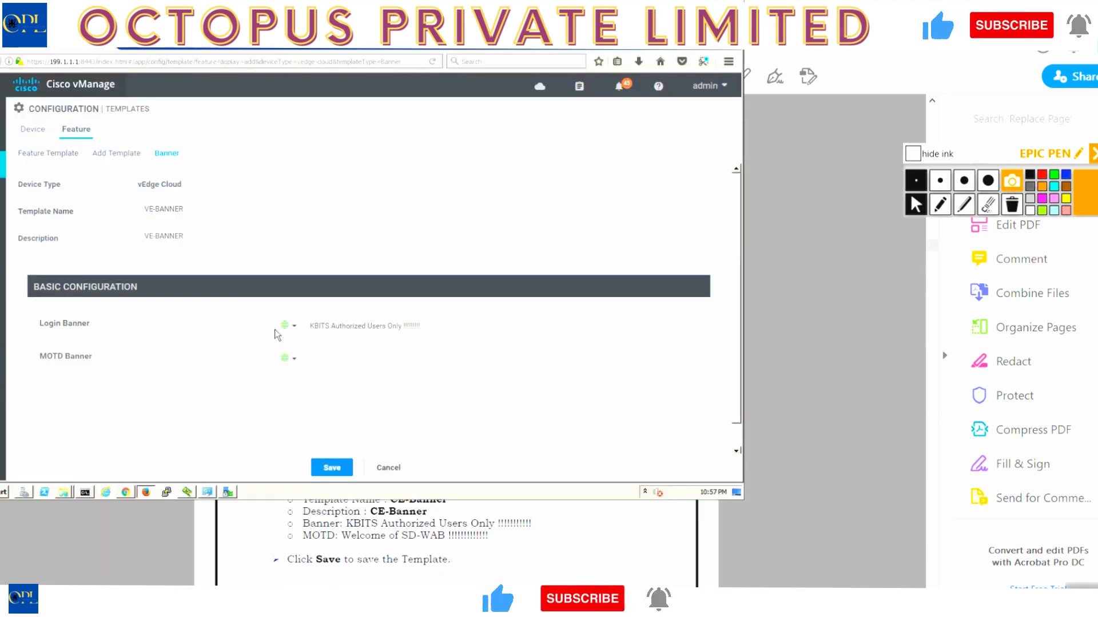
pyautogui.click(351, 357)
pyautogui.write('Welcome of SD WAB !!!!!!!!!!')
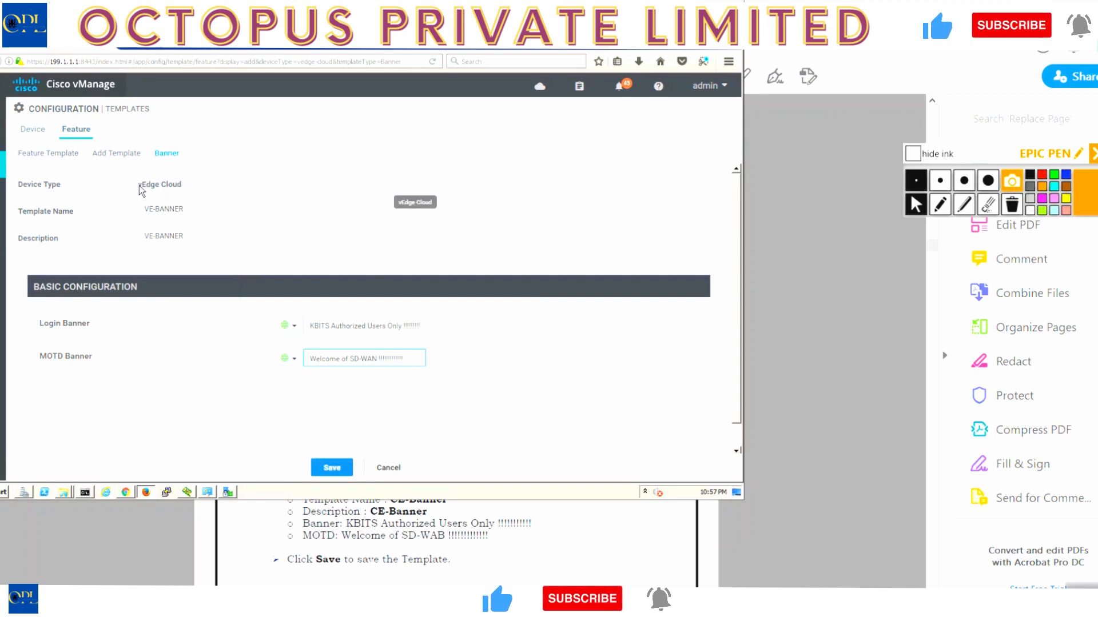
pyautogui.moveTo(139, 187); pyautogui.dragTo(179, 188)
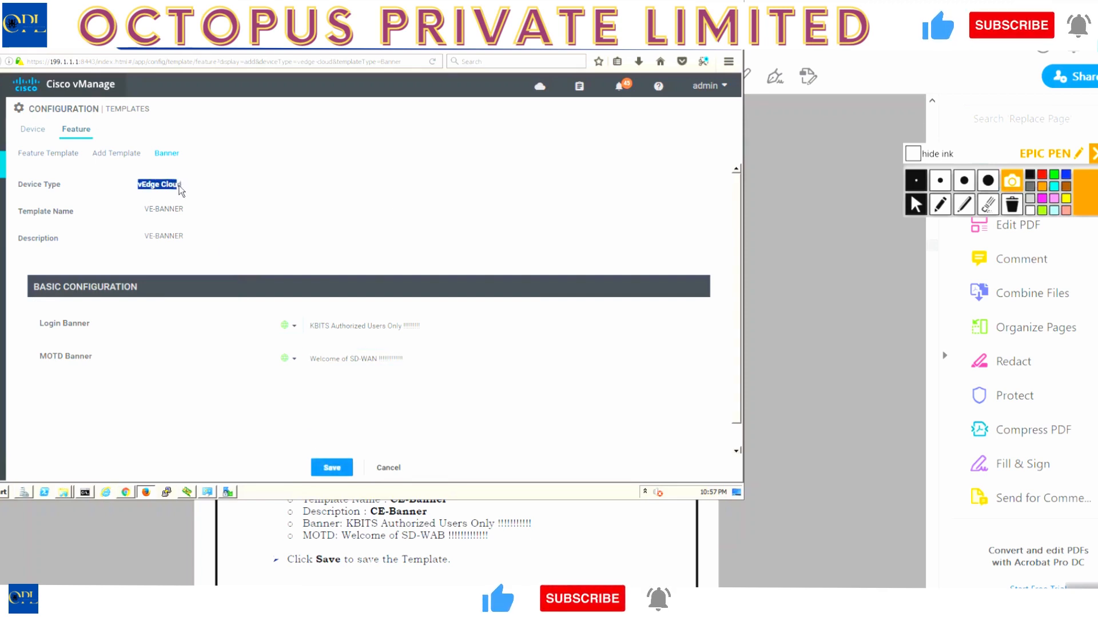
pyautogui.click(342, 464)
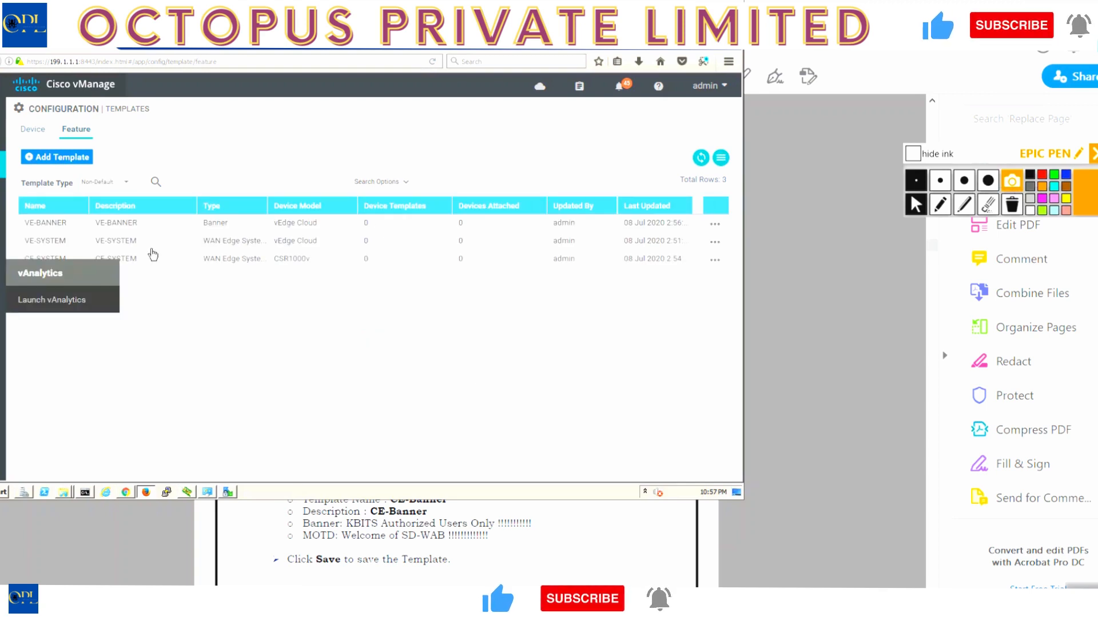
pyautogui.click(715, 260)
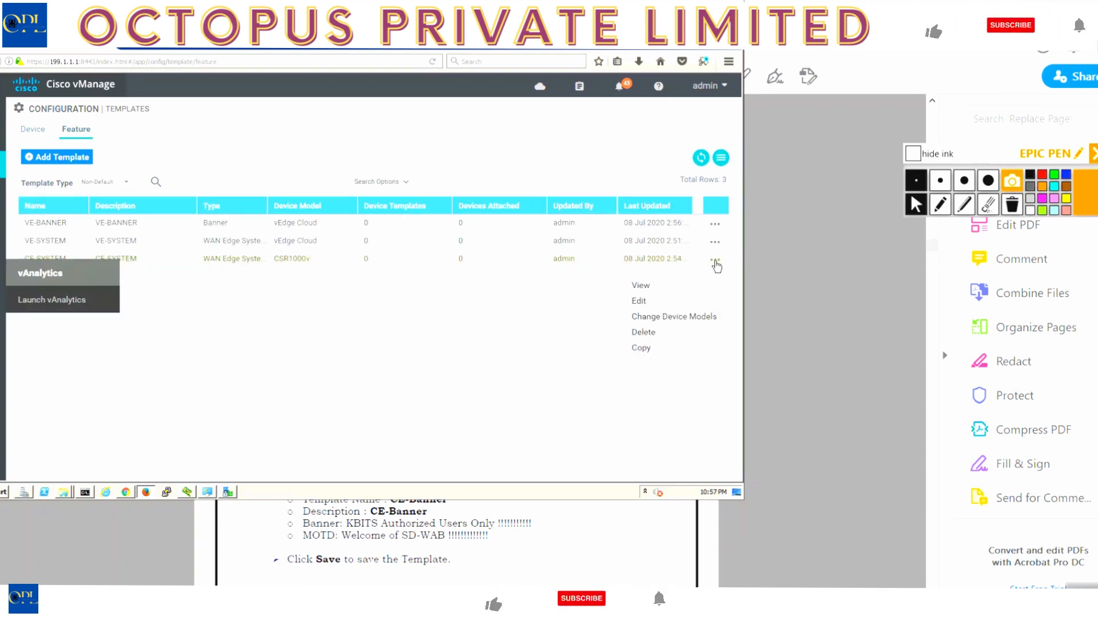
pyautogui.click(652, 350)
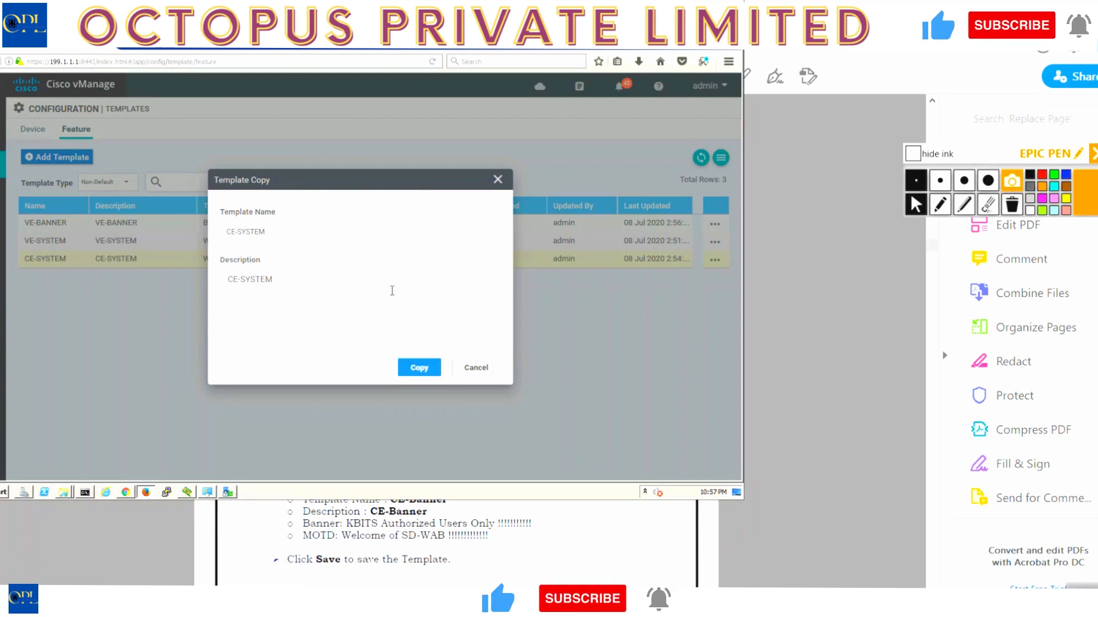
pyautogui.click(479, 370)
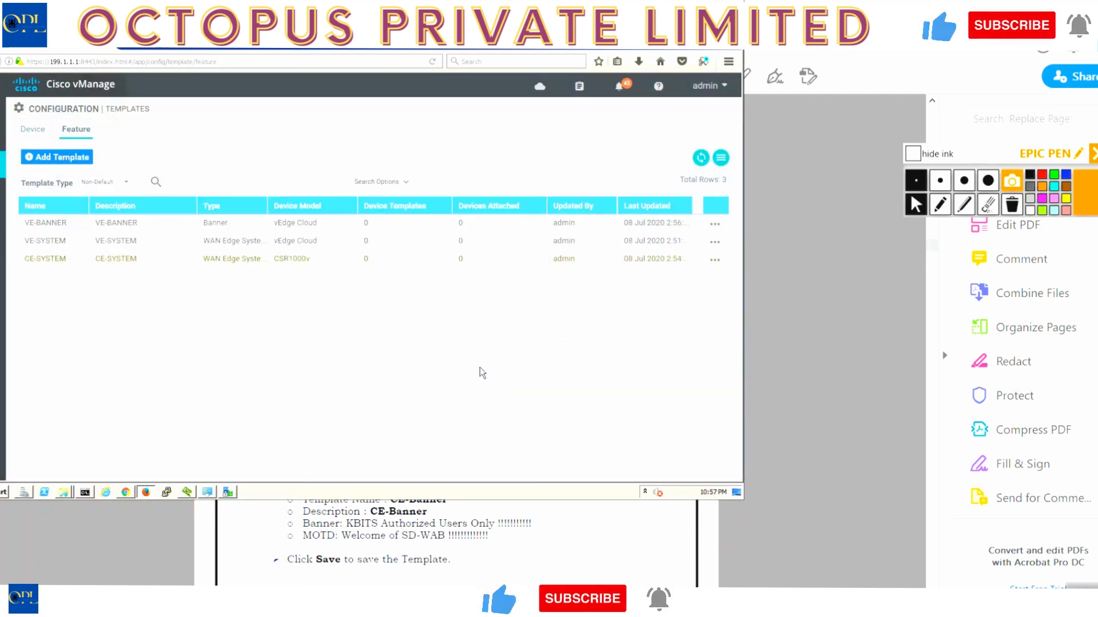
# Step: Try to change the CE-SYSTEM template's name and description to VE-SYSTEM, and leave the template editor
pyautogui.click(714, 260)
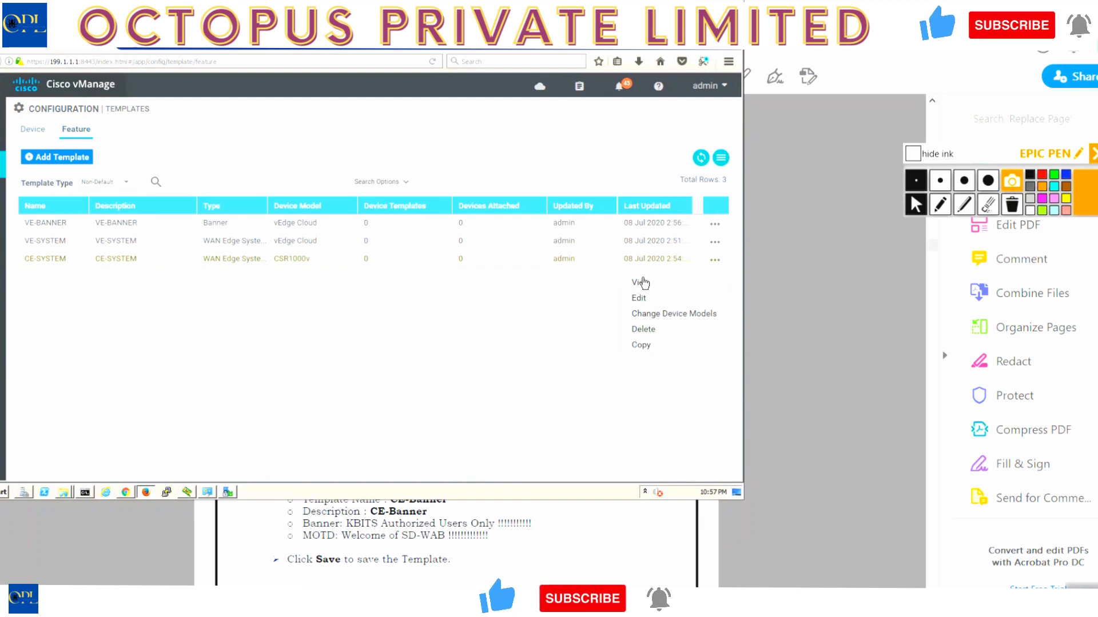
pyautogui.click(351, 331)
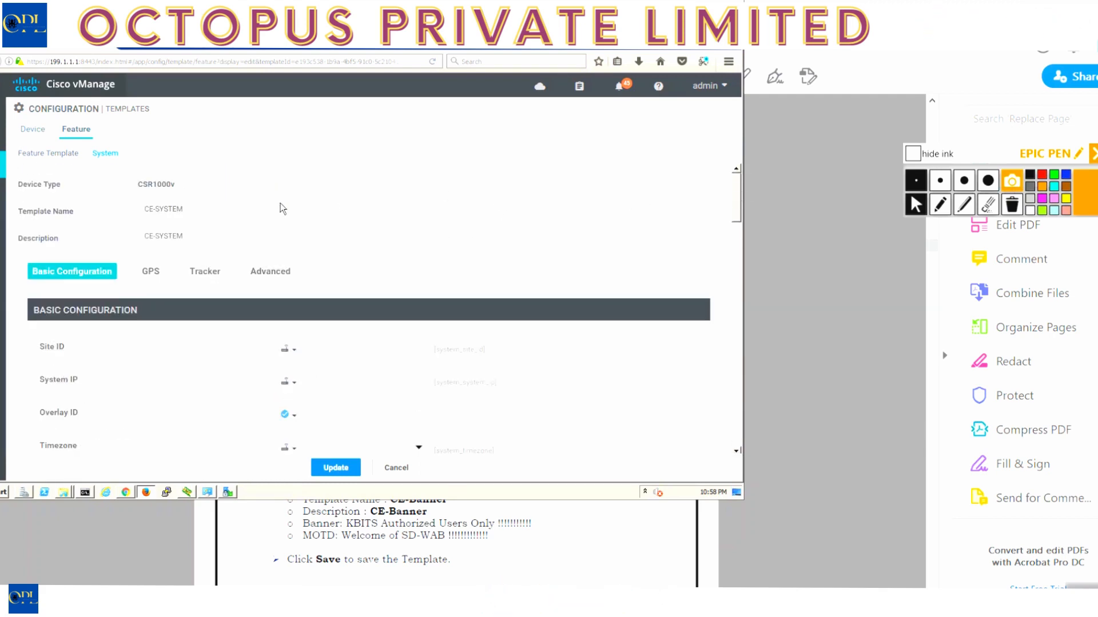
pyautogui.click(150, 207)
pyautogui.press('BackSpace')
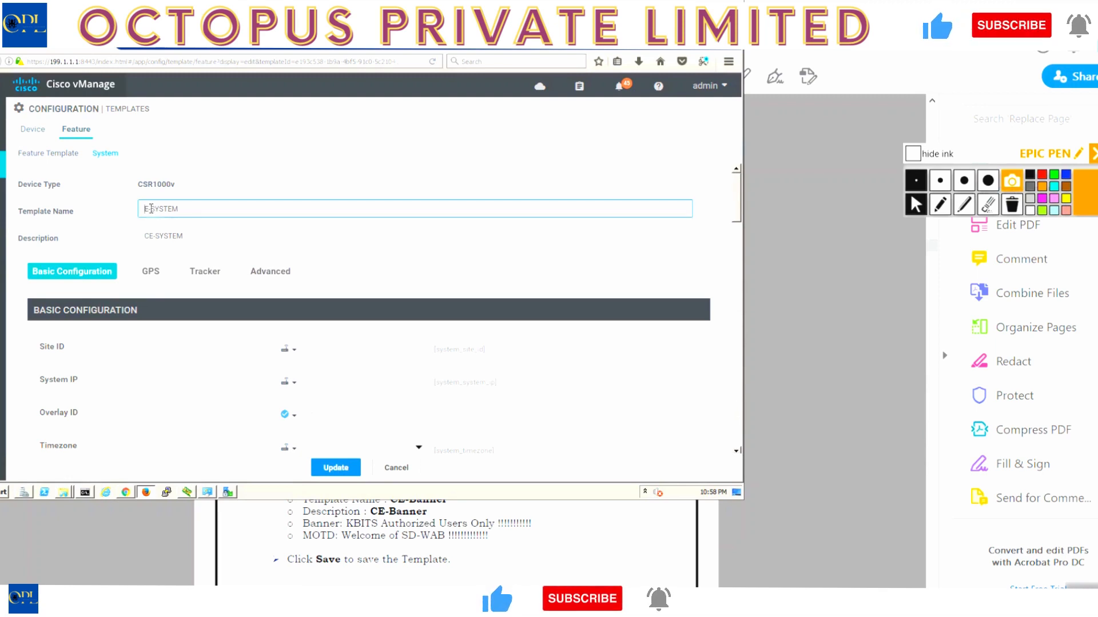
pyautogui.write('V')
pyautogui.press('Tab')
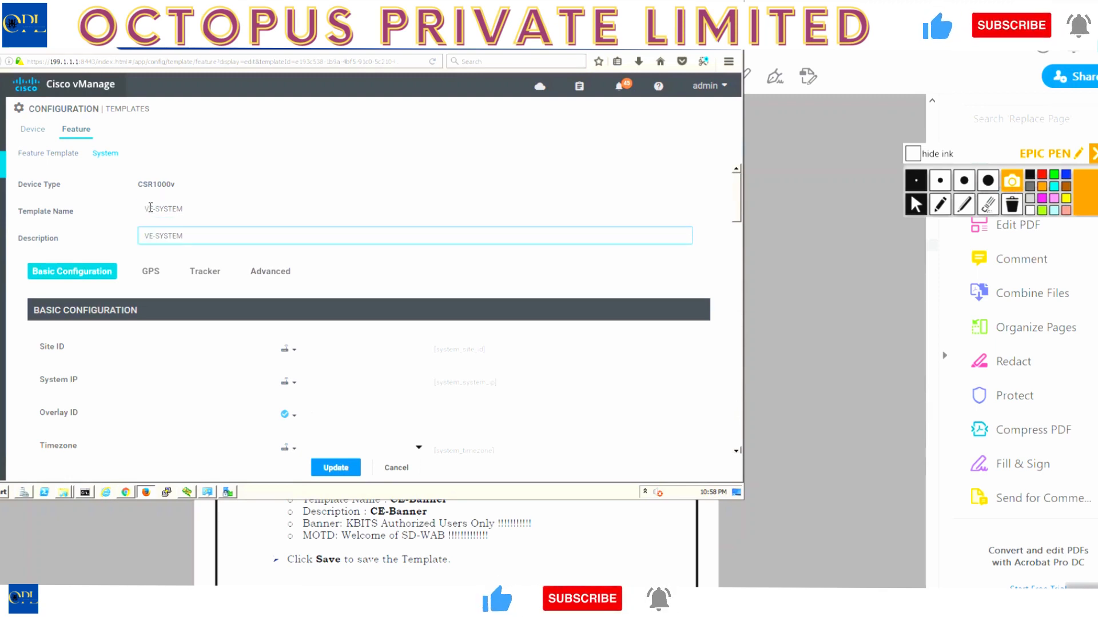
pyautogui.click(331, 468)
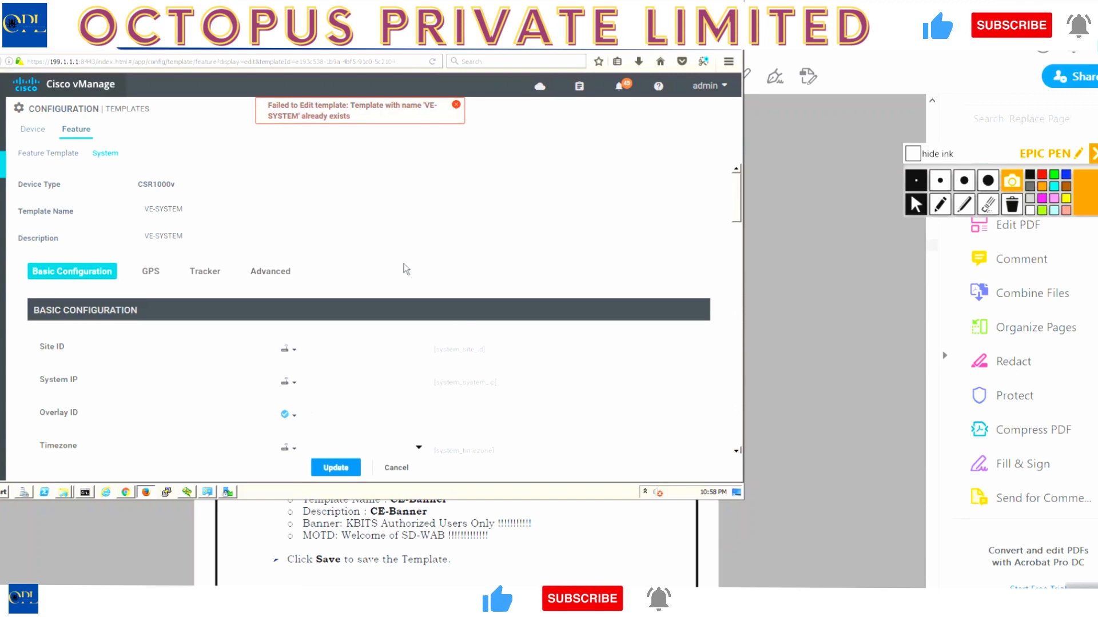
pyautogui.click(406, 476)
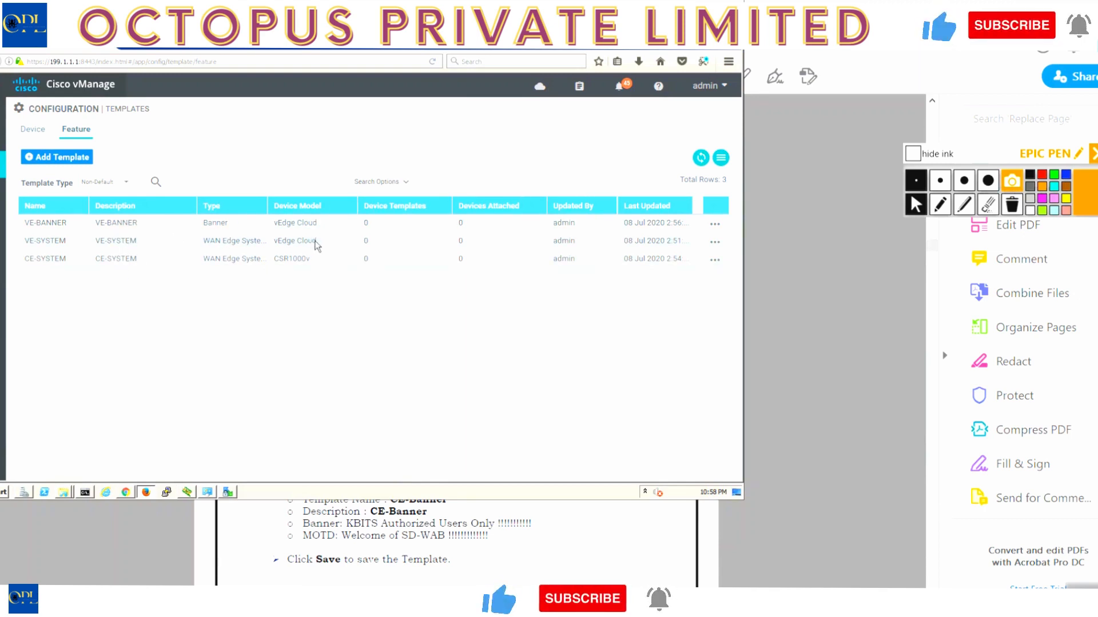
# Step: Copy the VE-BANNER feature template, using CE-BANNER as both the template name and the description
pyautogui.click(714, 227)
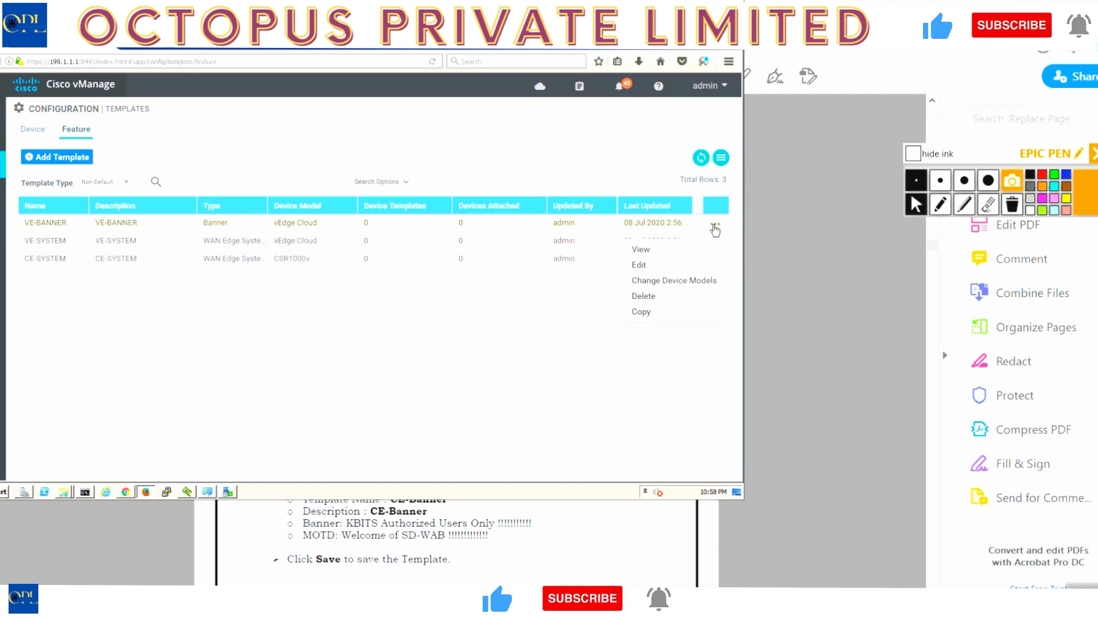
pyautogui.click(657, 313)
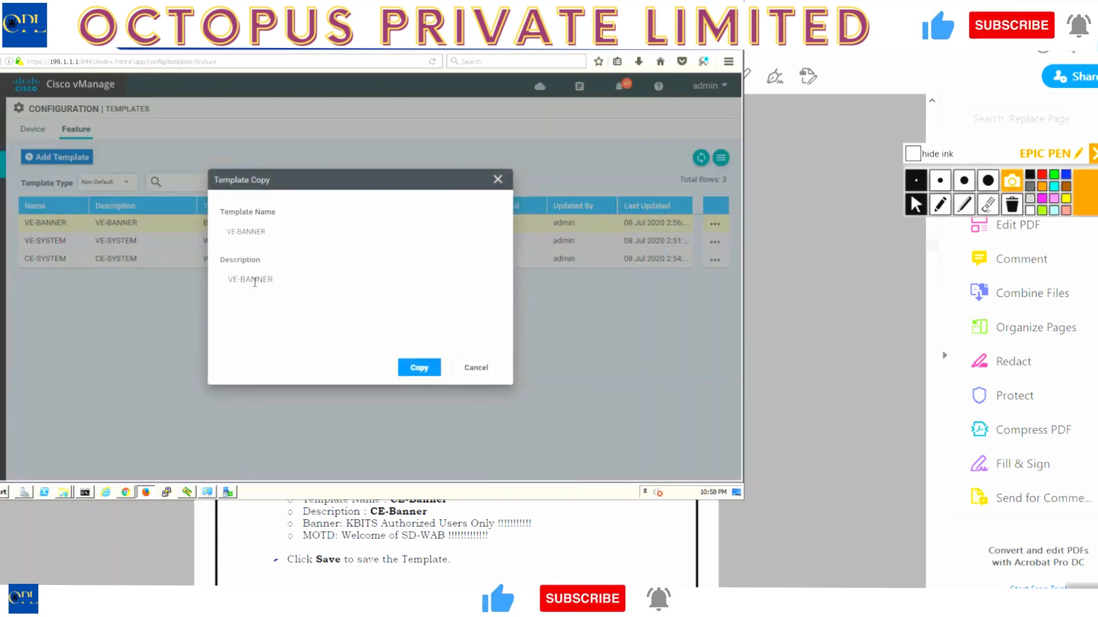
pyautogui.click(234, 236)
pyautogui.press('BackSpace')
pyautogui.write('C')
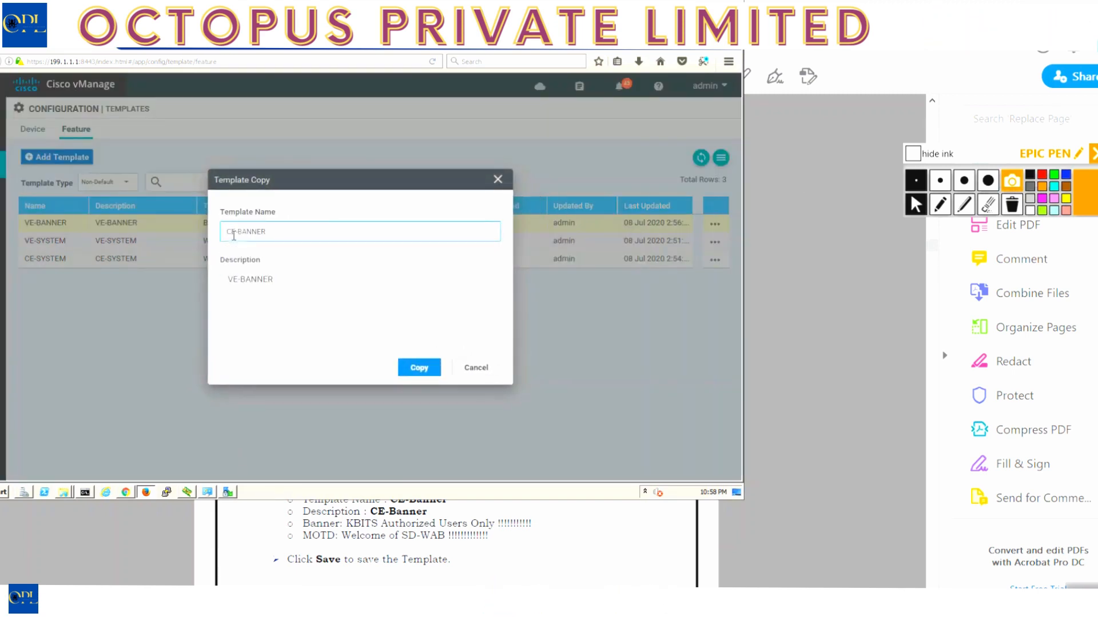
pyautogui.click(233, 279)
pyautogui.press('BackSpace')
pyautogui.write('C')
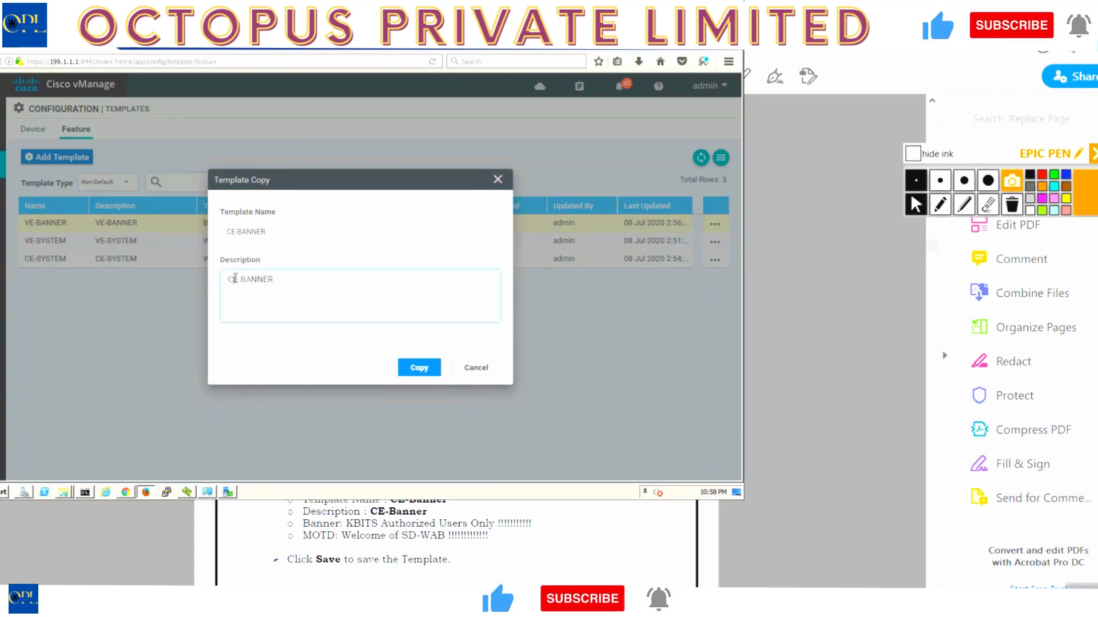
pyautogui.click(417, 366)
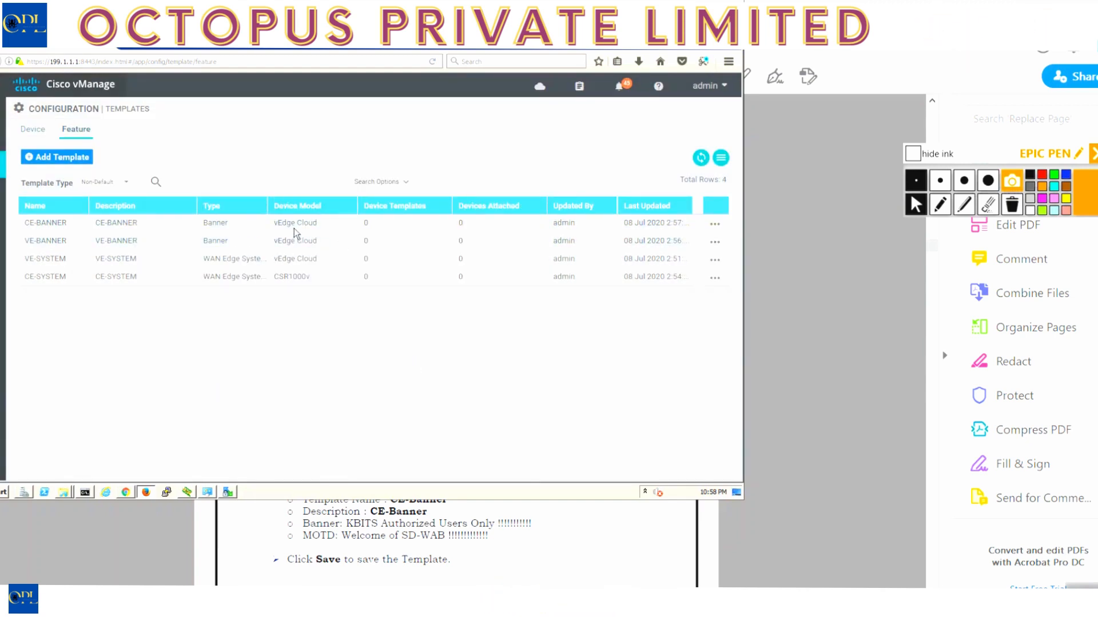
# Step: Add CSR1000v to the device models of the CE-BANNER template
pyautogui.click(714, 227)
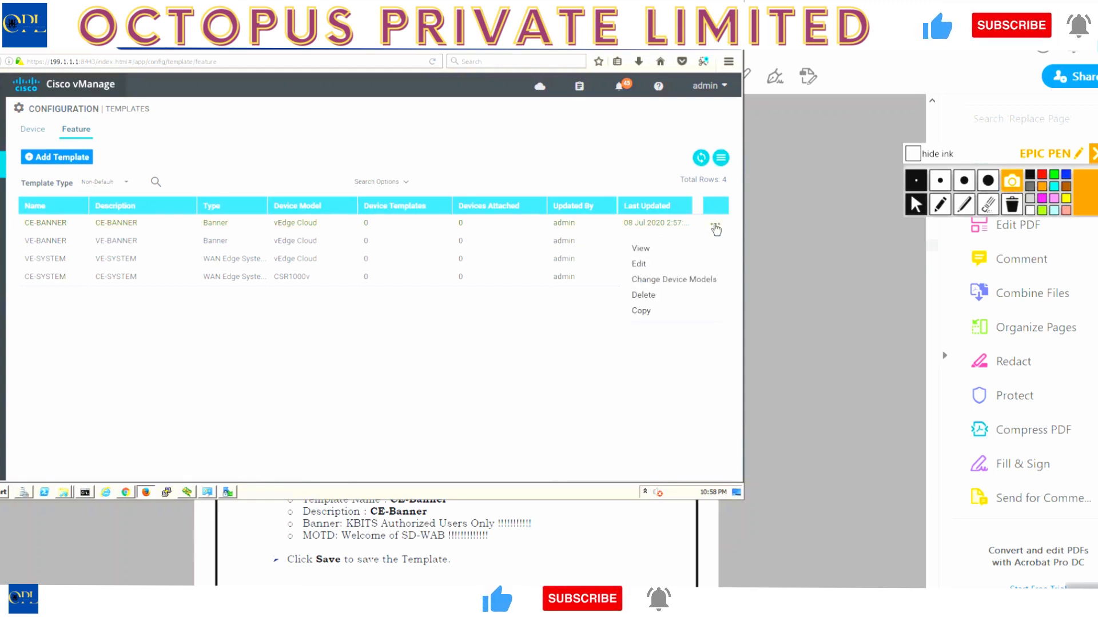
pyautogui.click(691, 281)
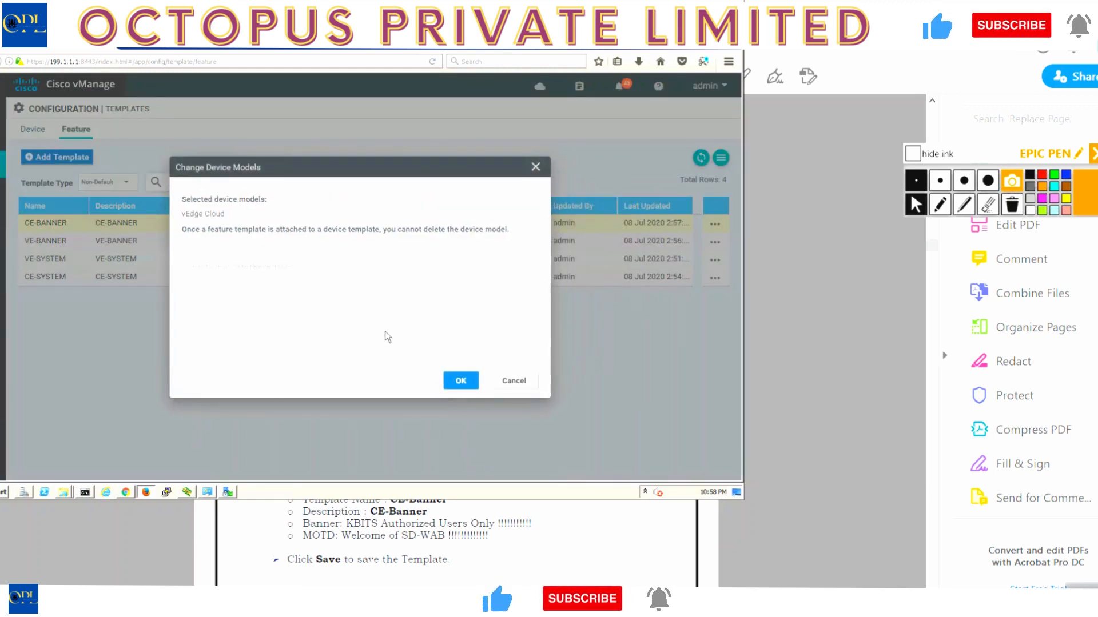
pyautogui.click(257, 267)
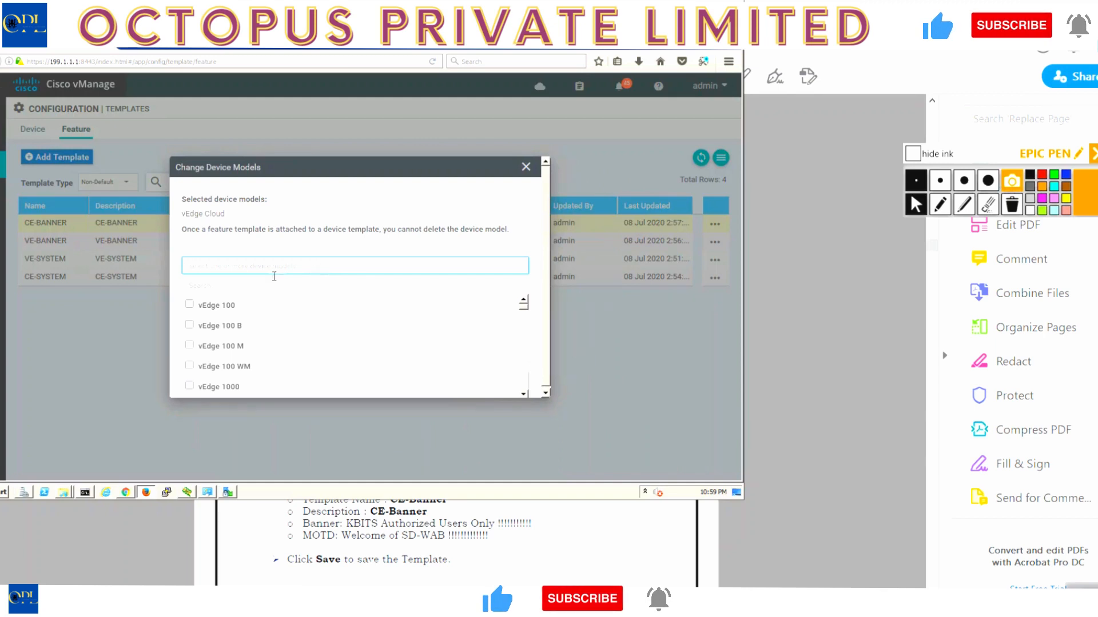
pyautogui.click(256, 286)
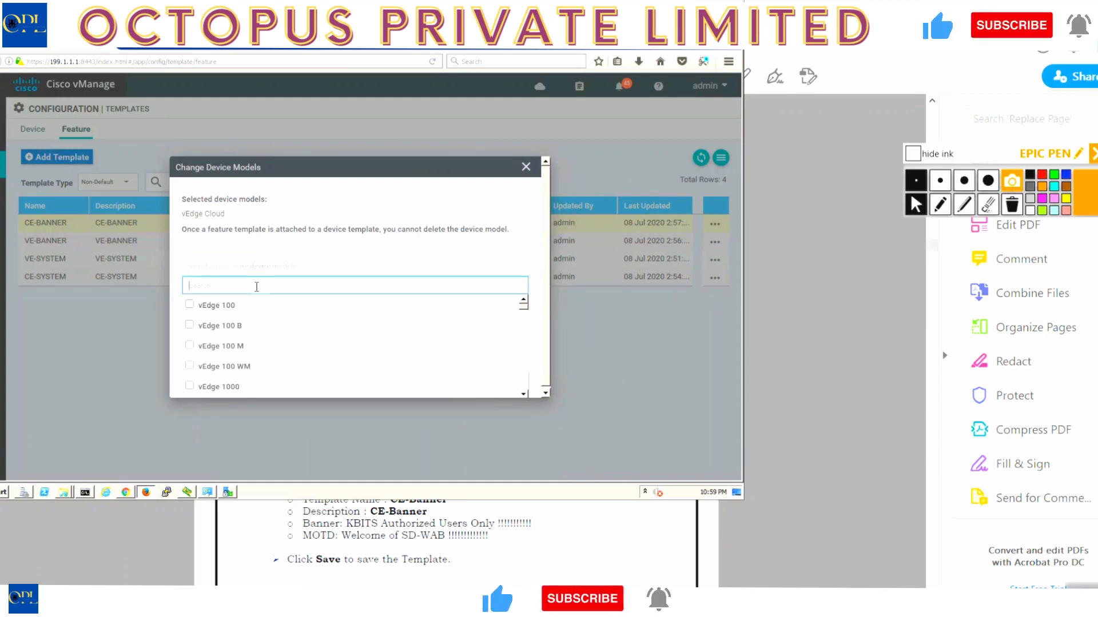
pyautogui.write('csr')
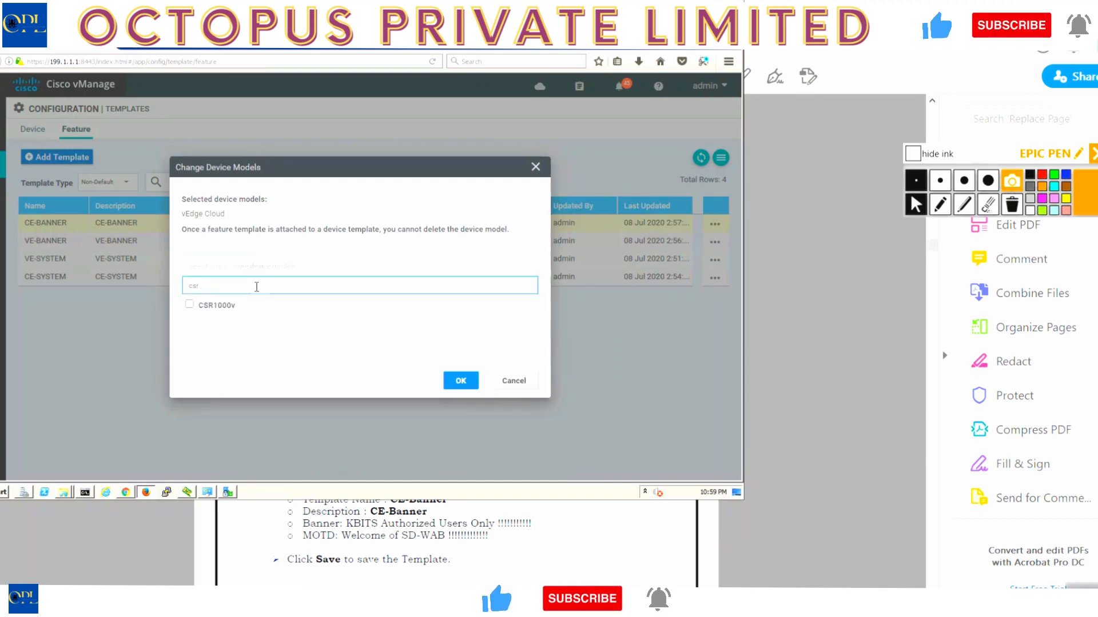
pyautogui.click(191, 303)
pyautogui.click(460, 387)
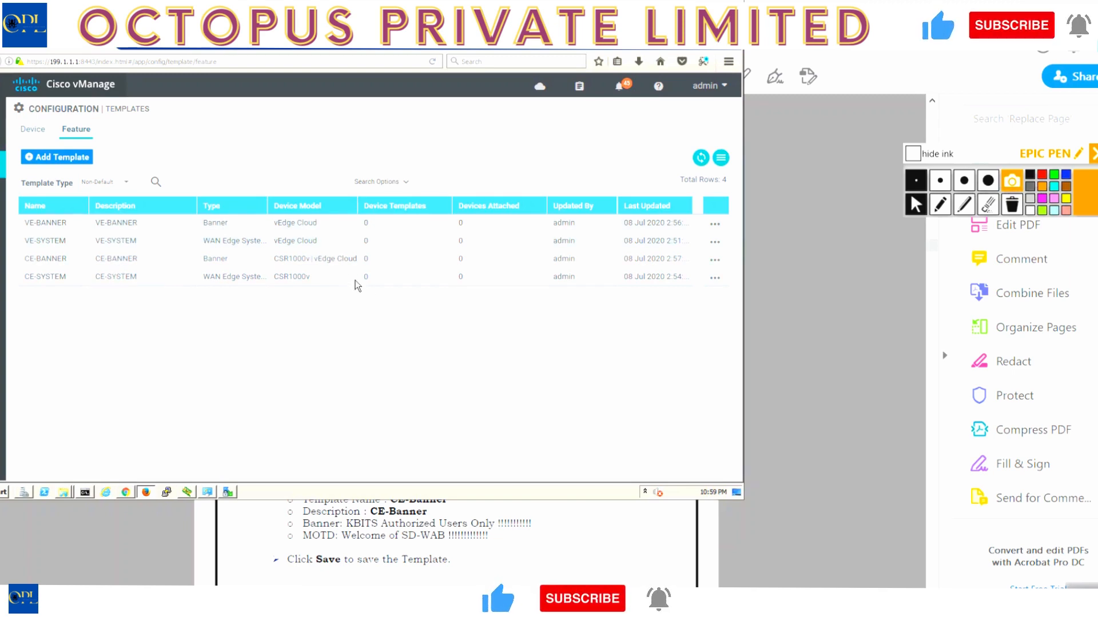
# Step: Try to remove vEdge Cloud from the device models of the CE-BANNER feature template
pyautogui.click(714, 263)
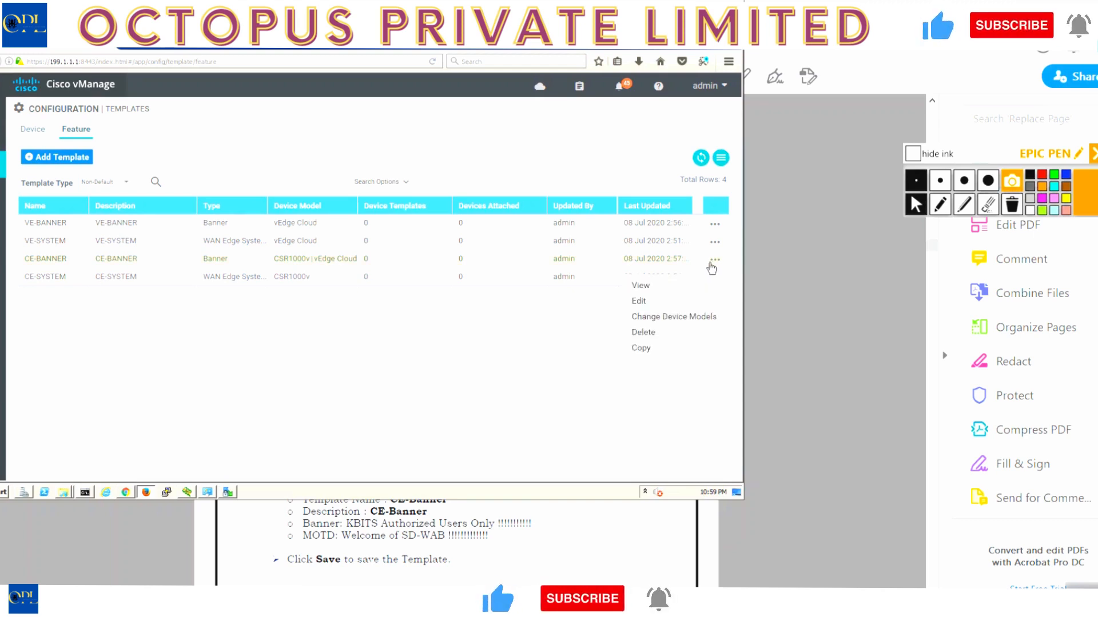
pyautogui.click(662, 318)
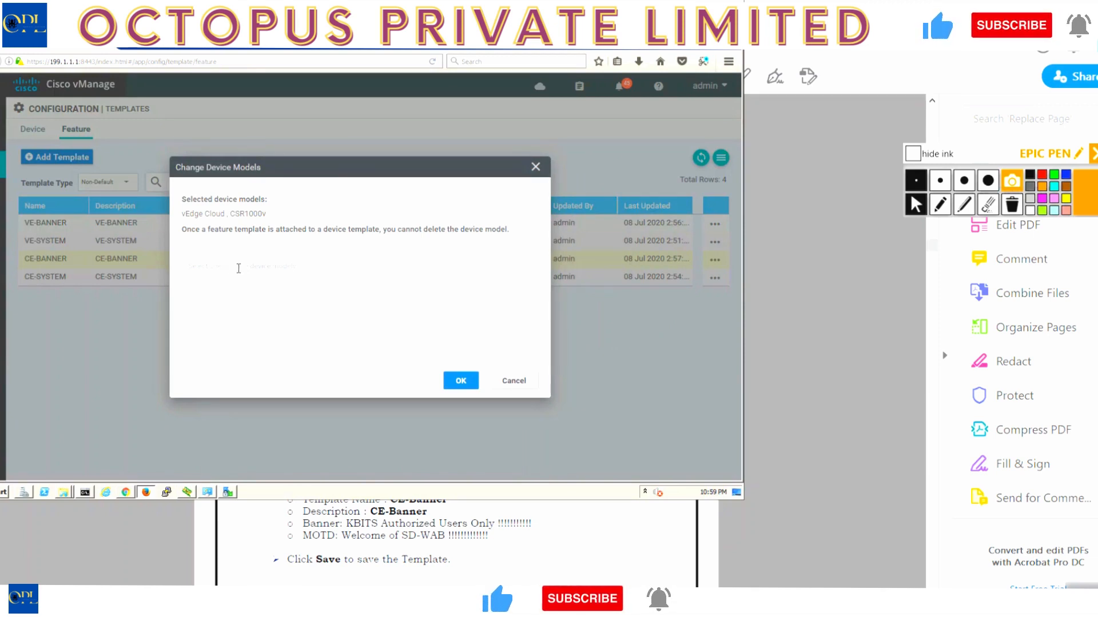
pyautogui.click(240, 266)
pyautogui.click(235, 282)
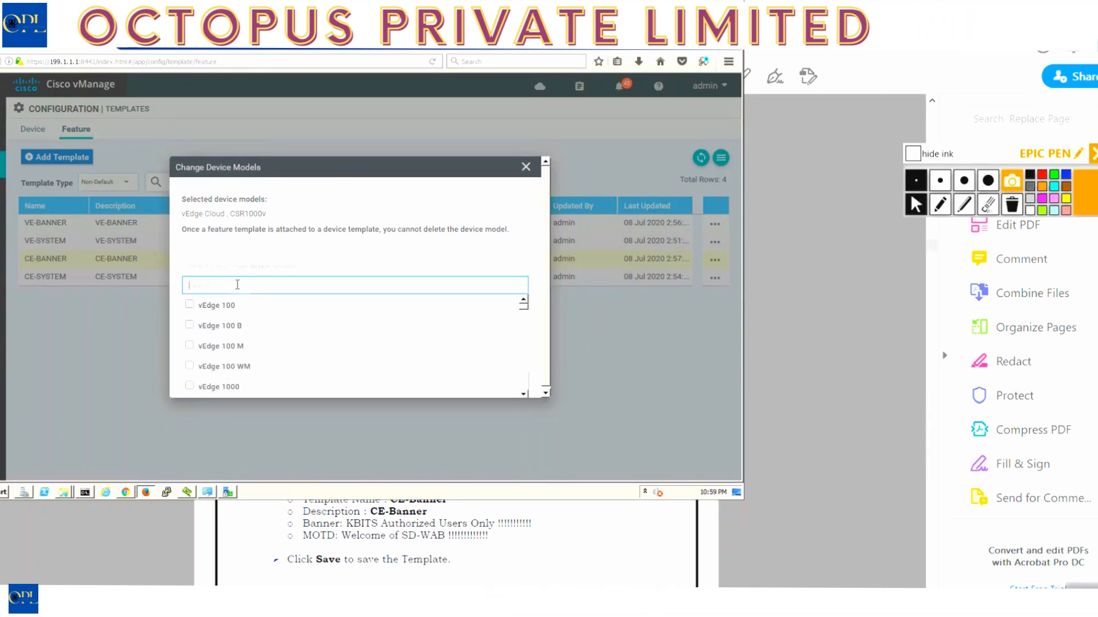
pyautogui.write('ve')
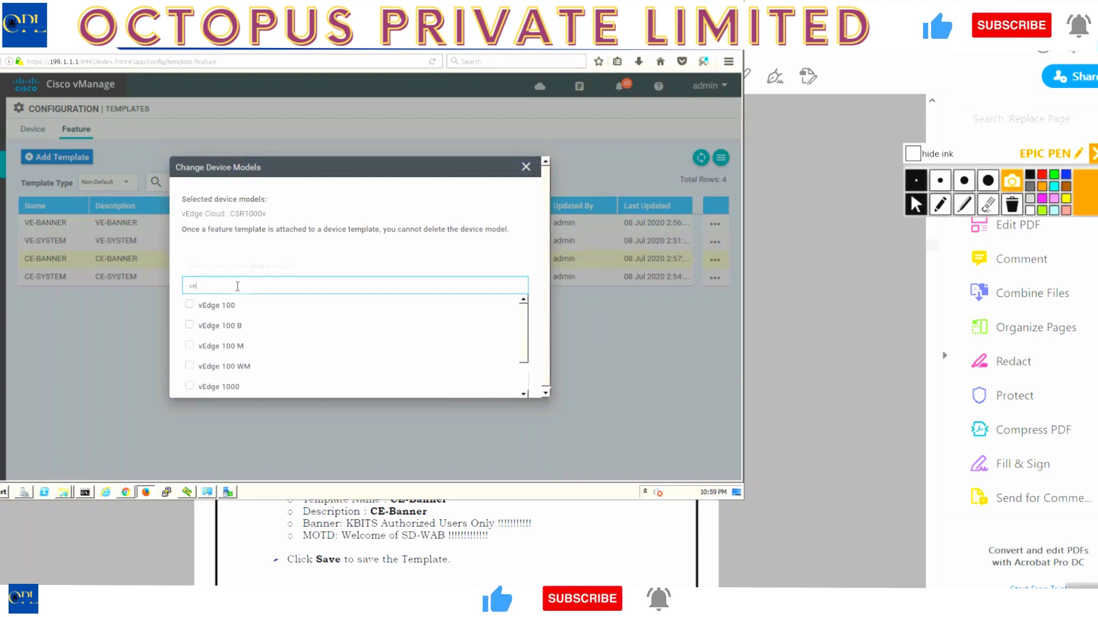
pyautogui.click(523, 394)
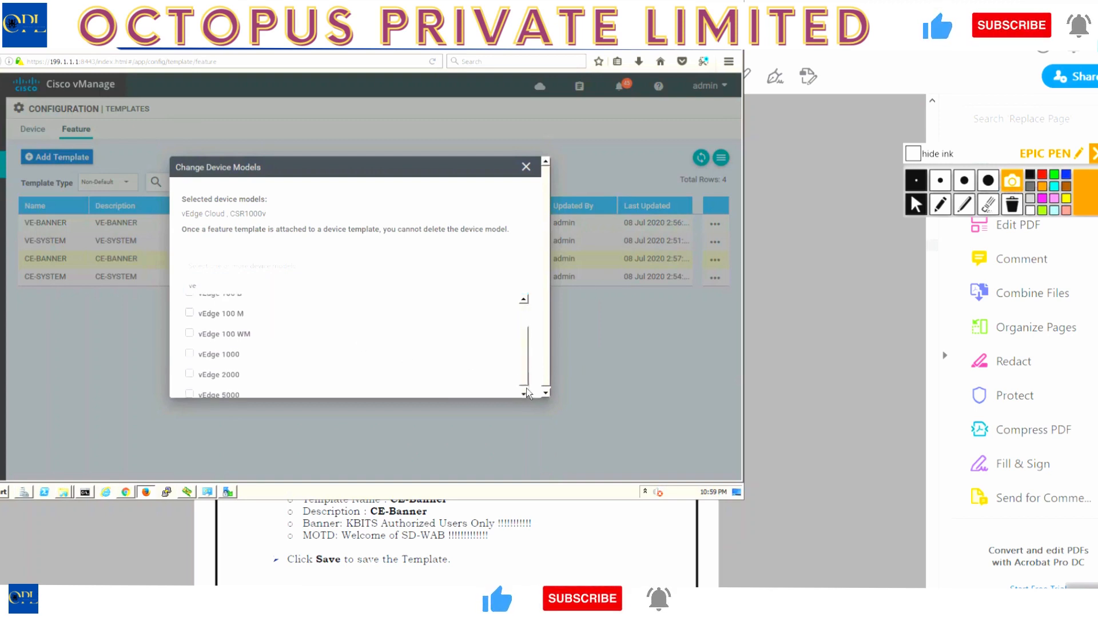
pyautogui.click(524, 393)
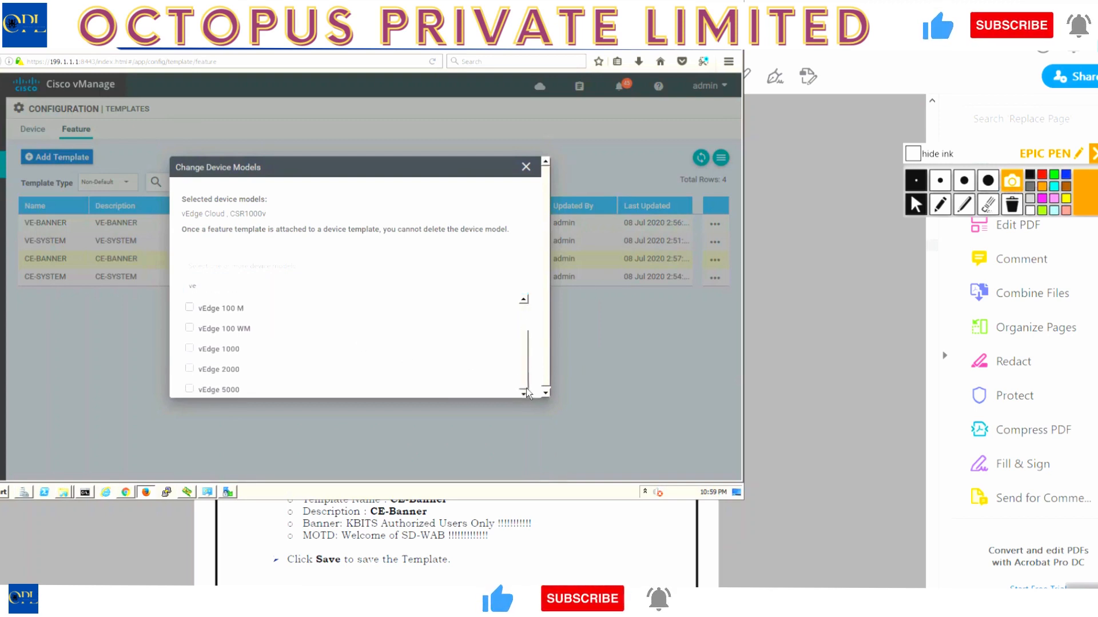
pyautogui.click(524, 318)
pyautogui.click(277, 267)
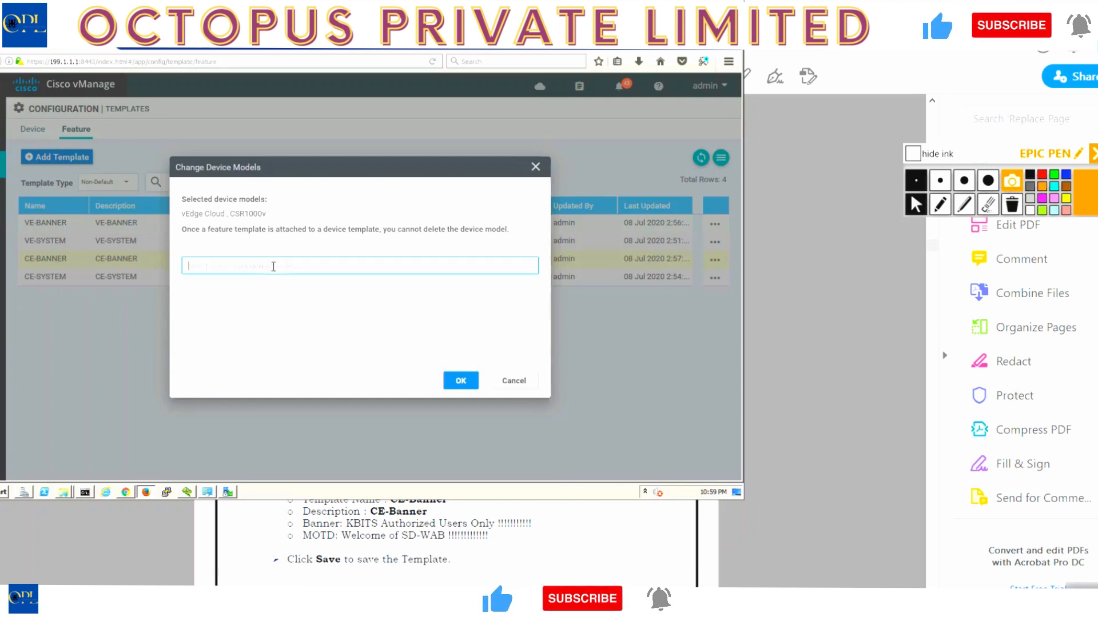
pyautogui.click(344, 264)
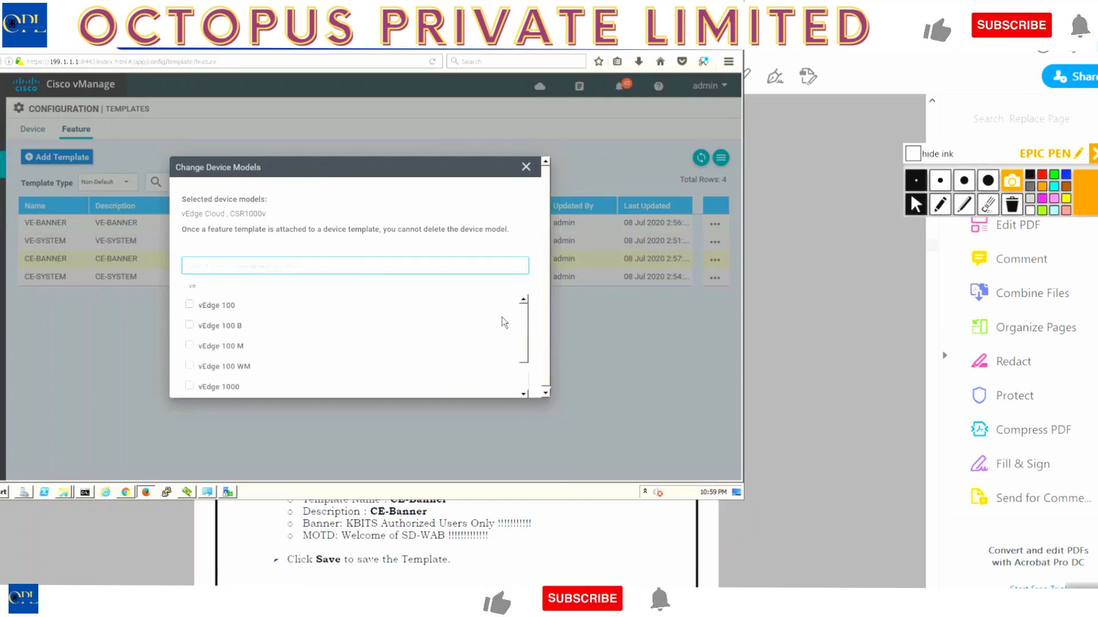
pyautogui.moveTo(527, 319); pyautogui.dragTo(528, 366)
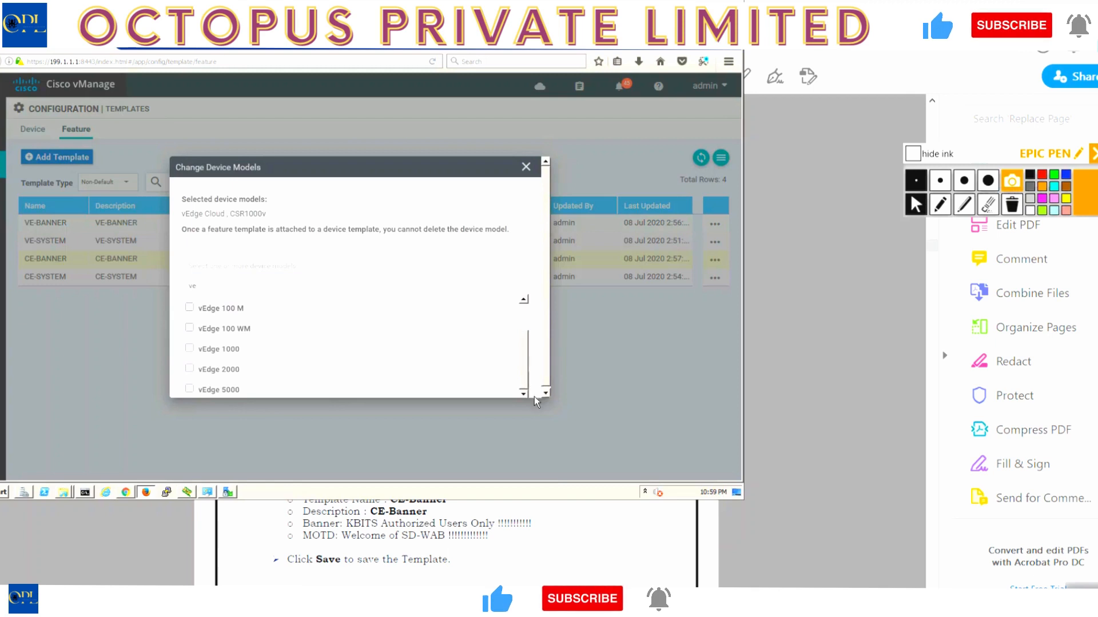
pyautogui.click(356, 280)
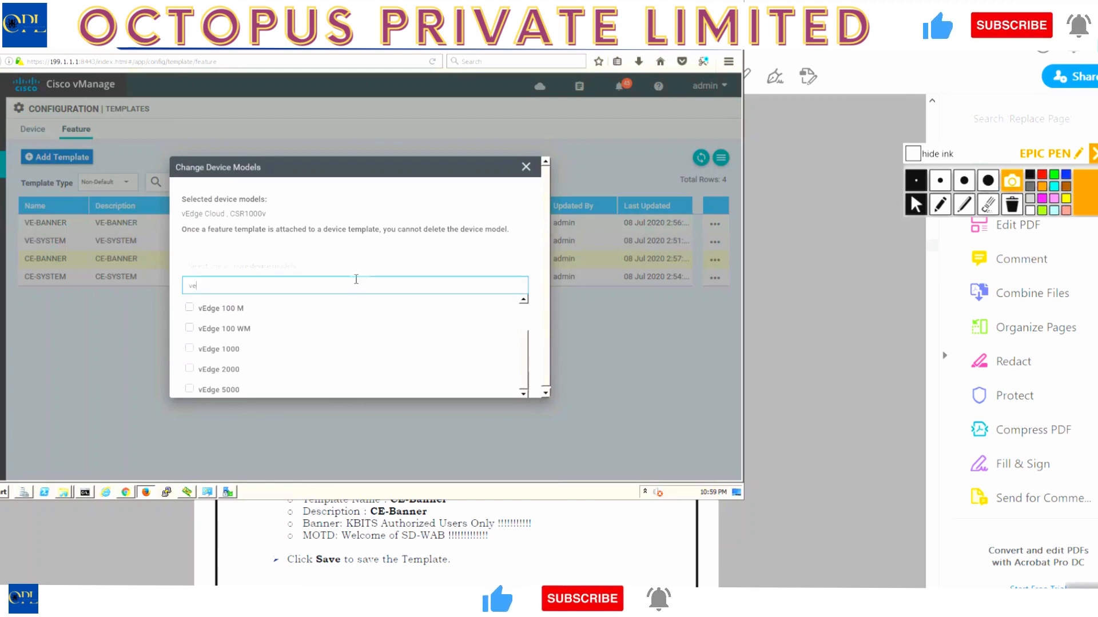
pyautogui.press('BackSpace')
pyautogui.press('BackSpace')
pyautogui.write('c')
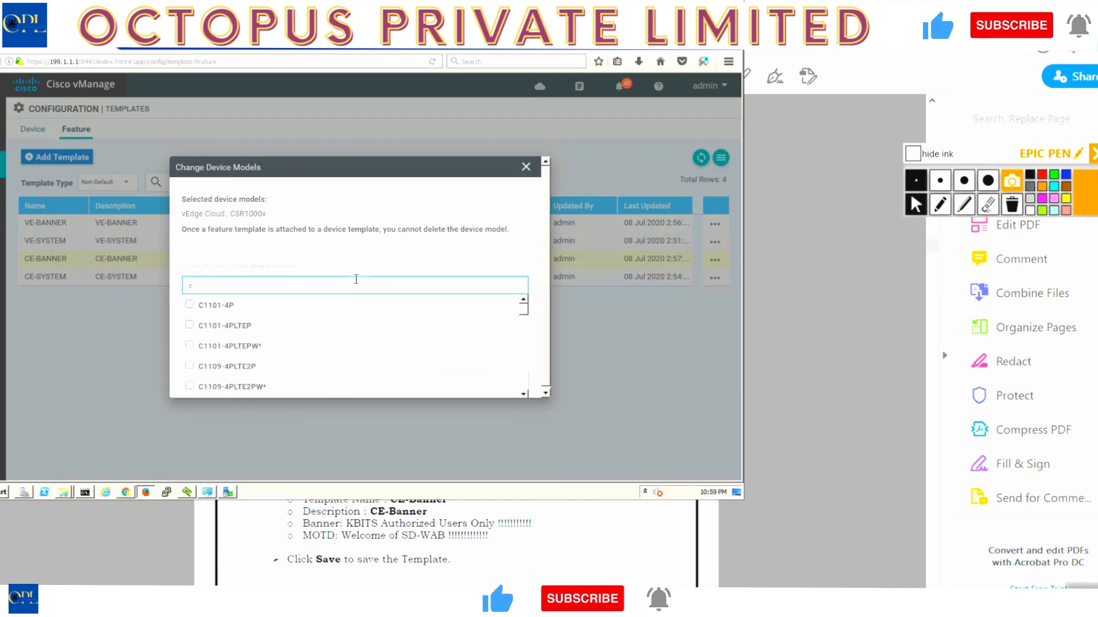
pyautogui.write('sr')
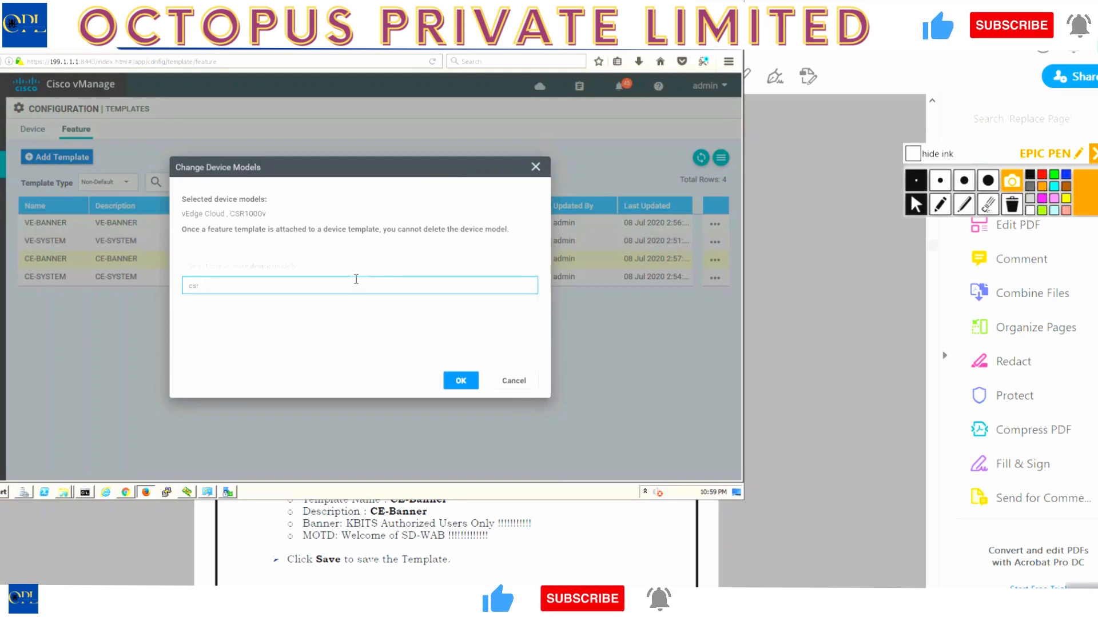
pyautogui.press('BackSpace')
pyautogui.press('BackSpace')
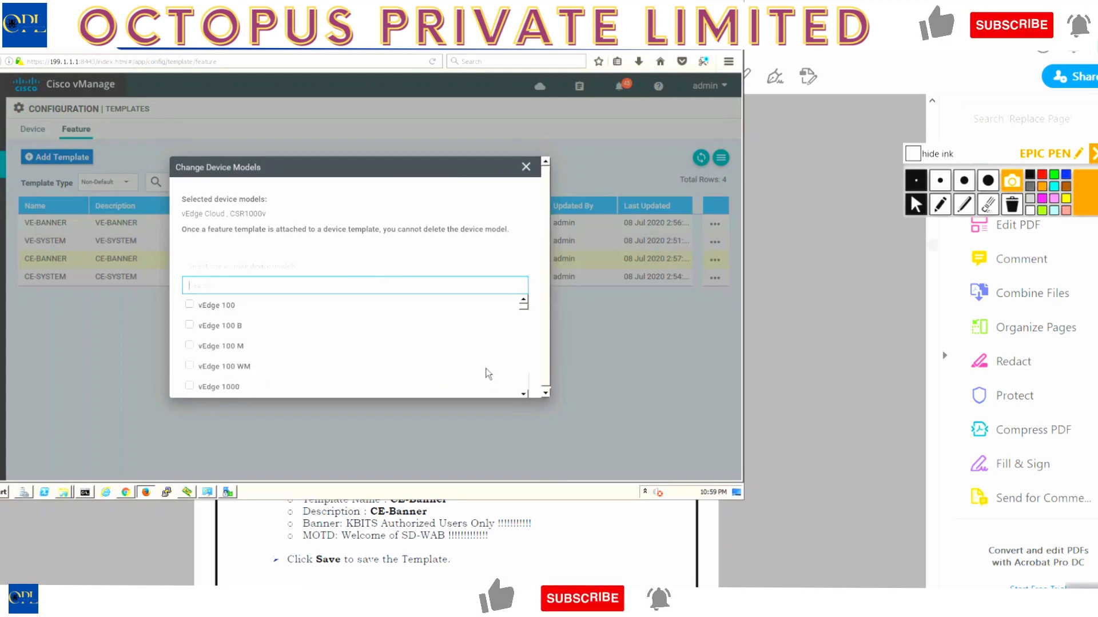
pyautogui.moveTo(523, 308); pyautogui.dragTo(526, 399)
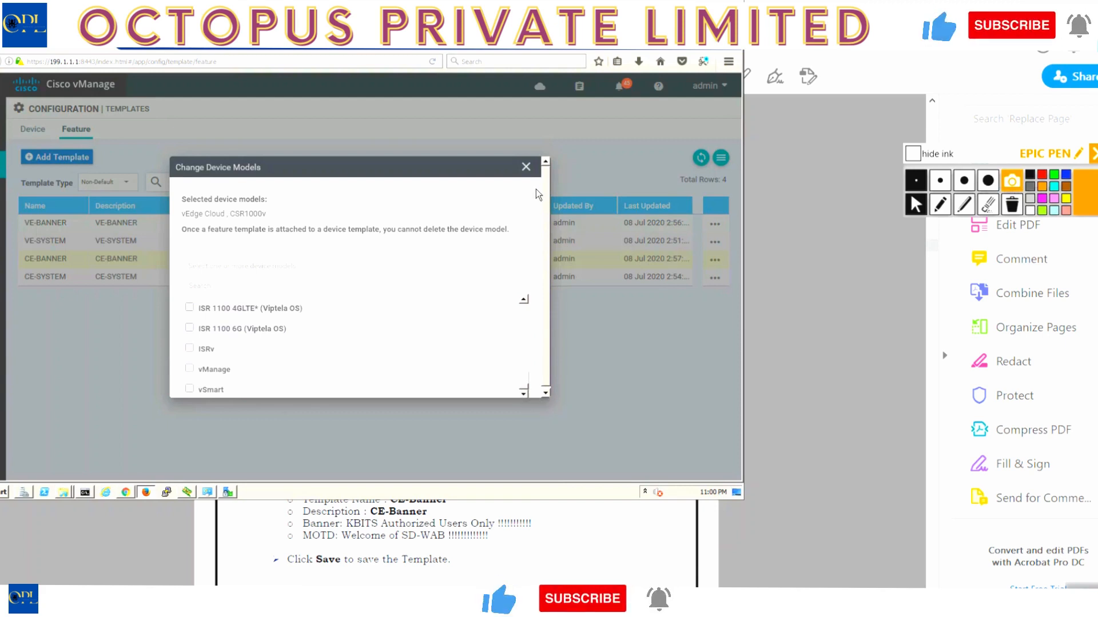
pyautogui.click(652, 312)
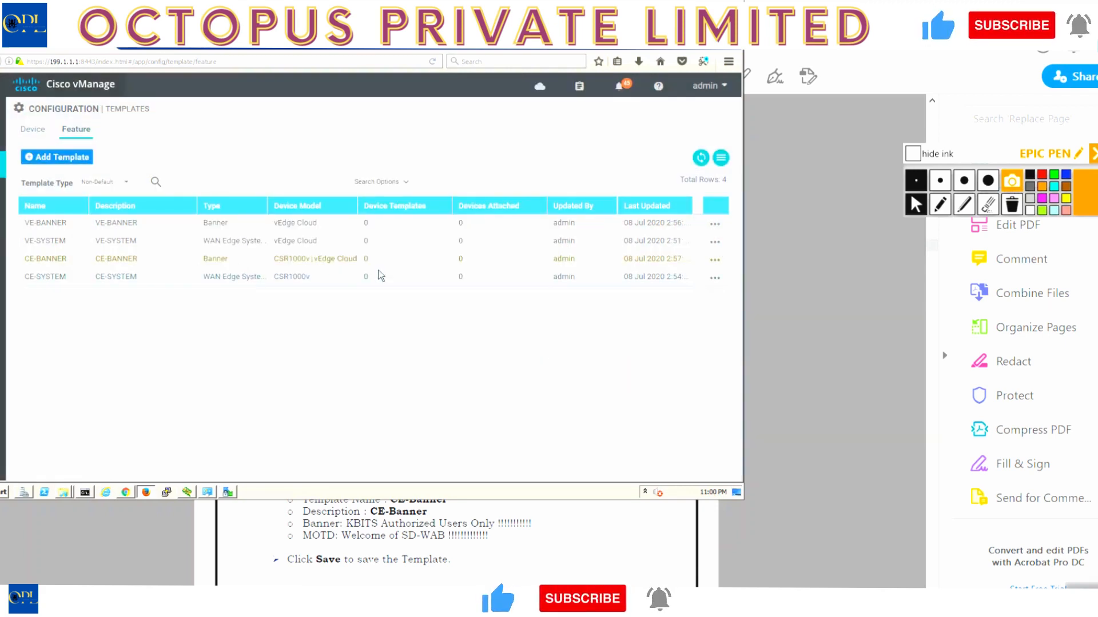
# Step: Delete the CE-BANNER feature template
pyautogui.click(715, 263)
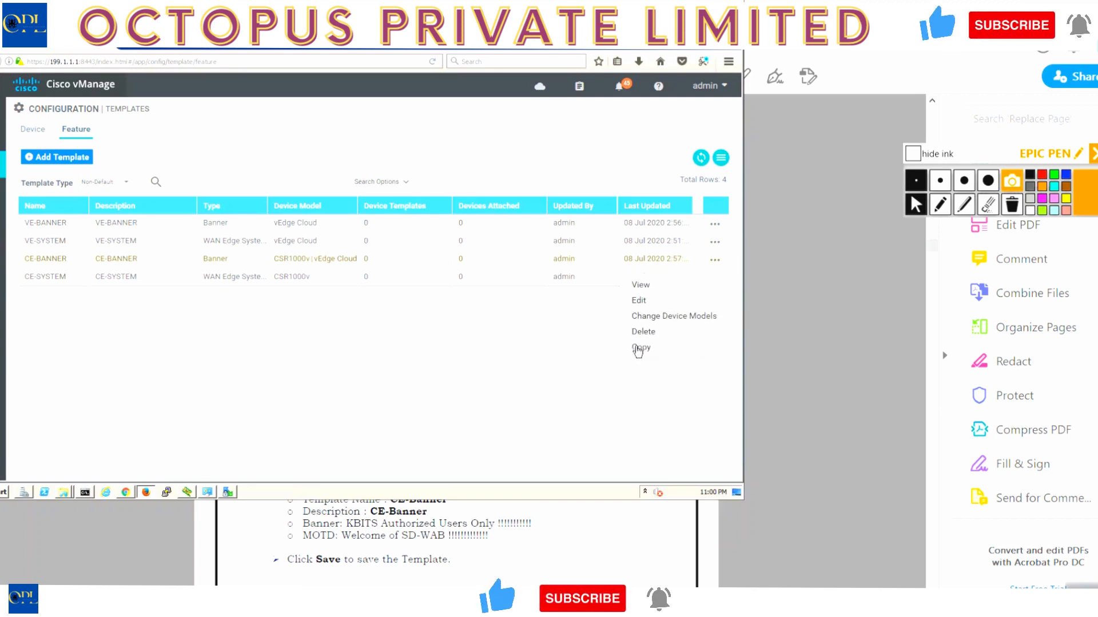
pyautogui.click(640, 334)
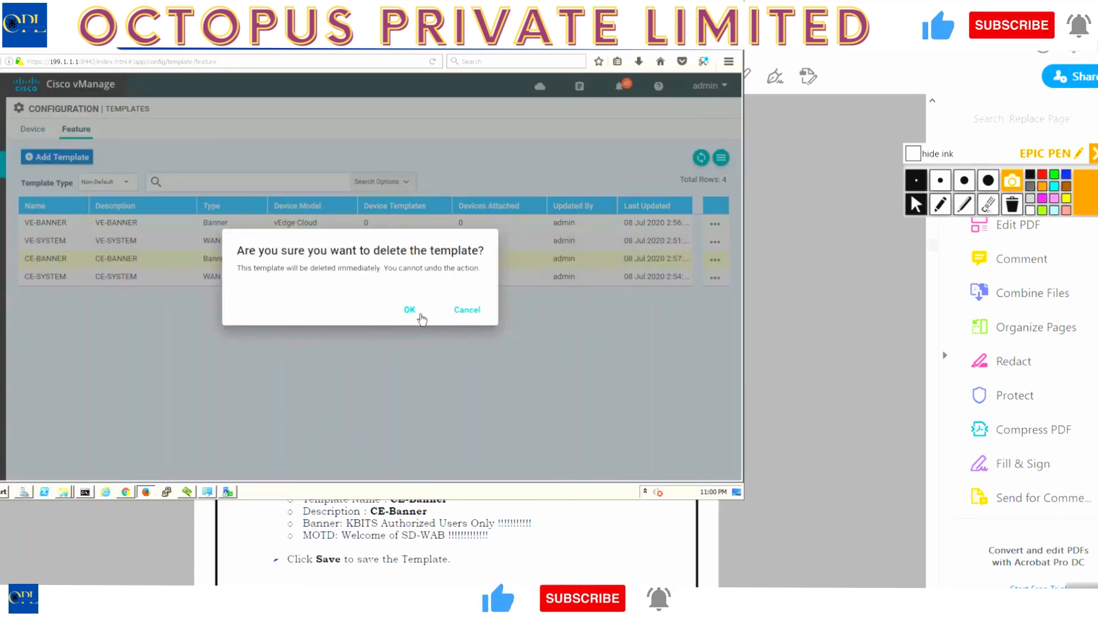
pyautogui.click(417, 313)
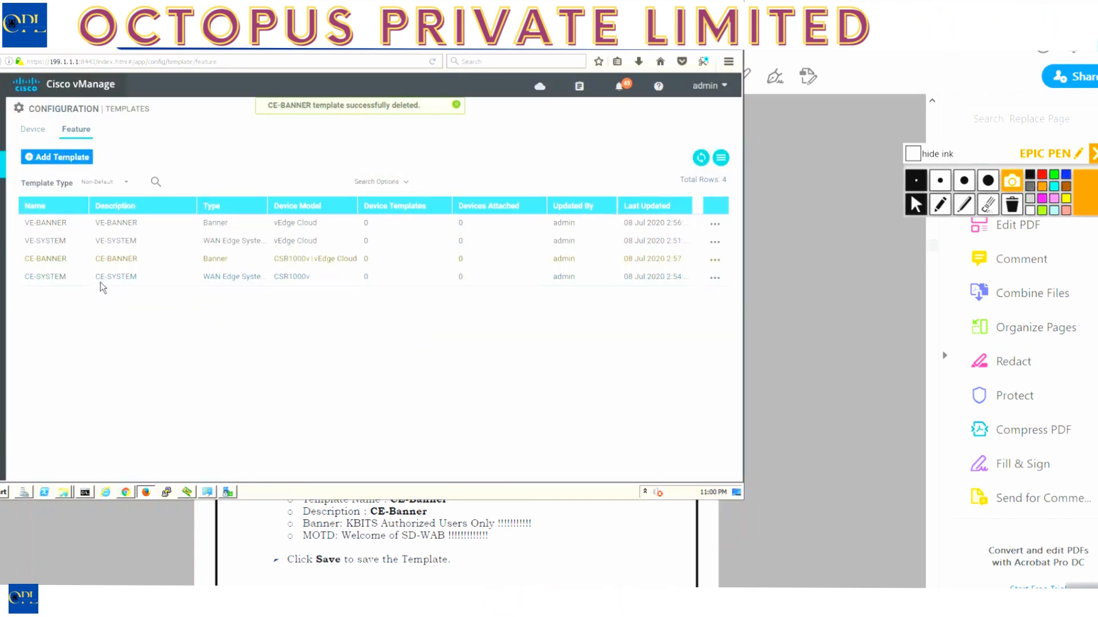
# Step: Start a new Banner feature template for the CSR1000v device model
pyautogui.click(46, 159)
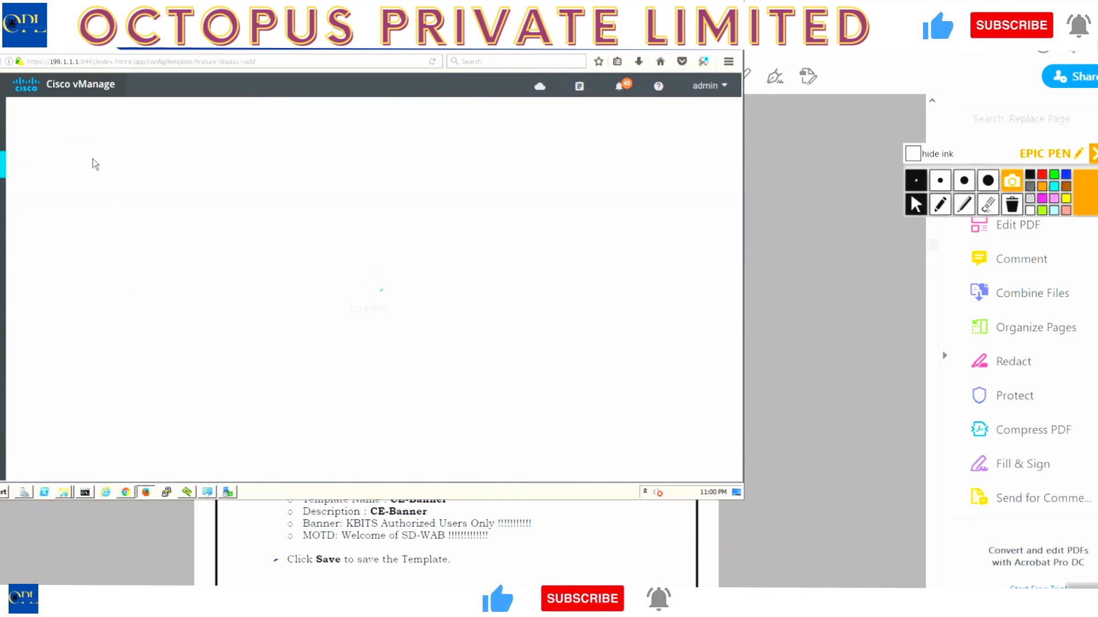
pyautogui.write('csr')
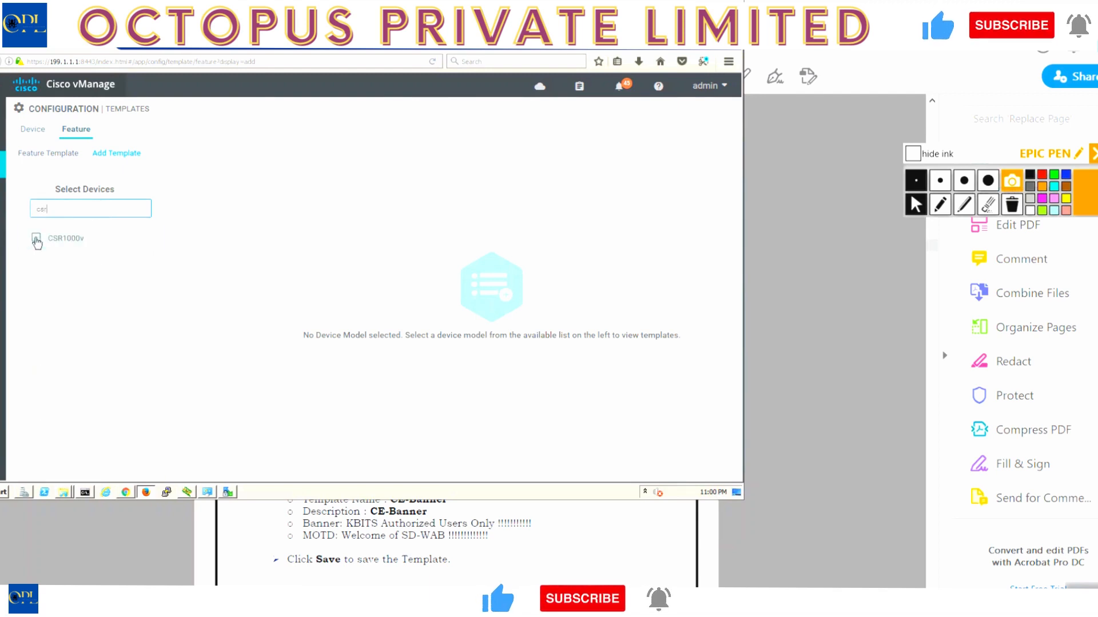
pyautogui.click(36, 239)
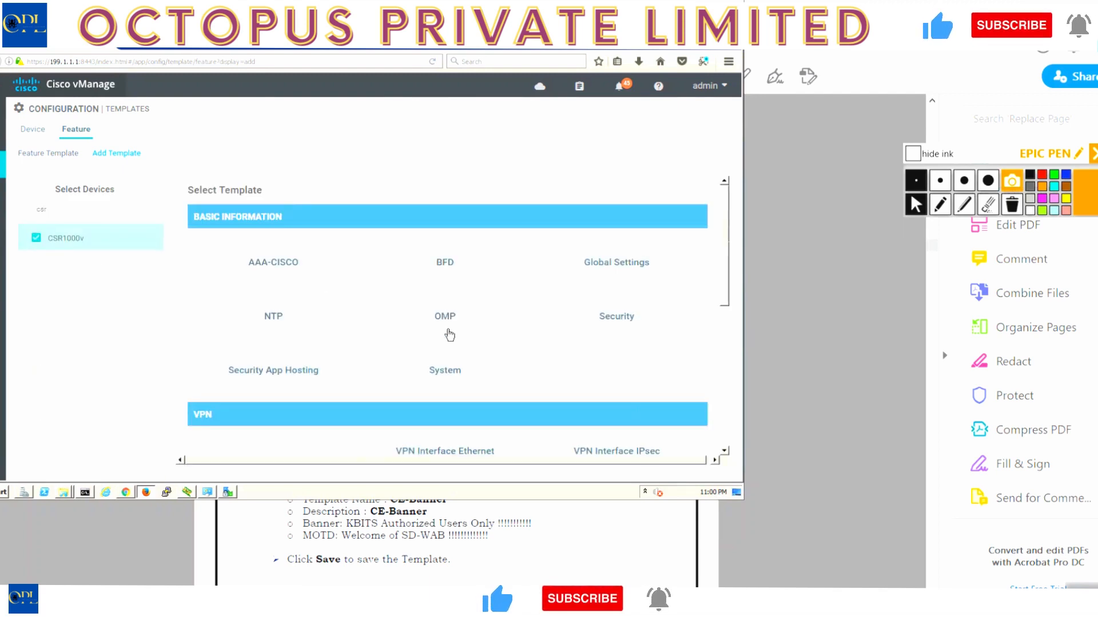
pyautogui.scroll(-5, 490, 385)
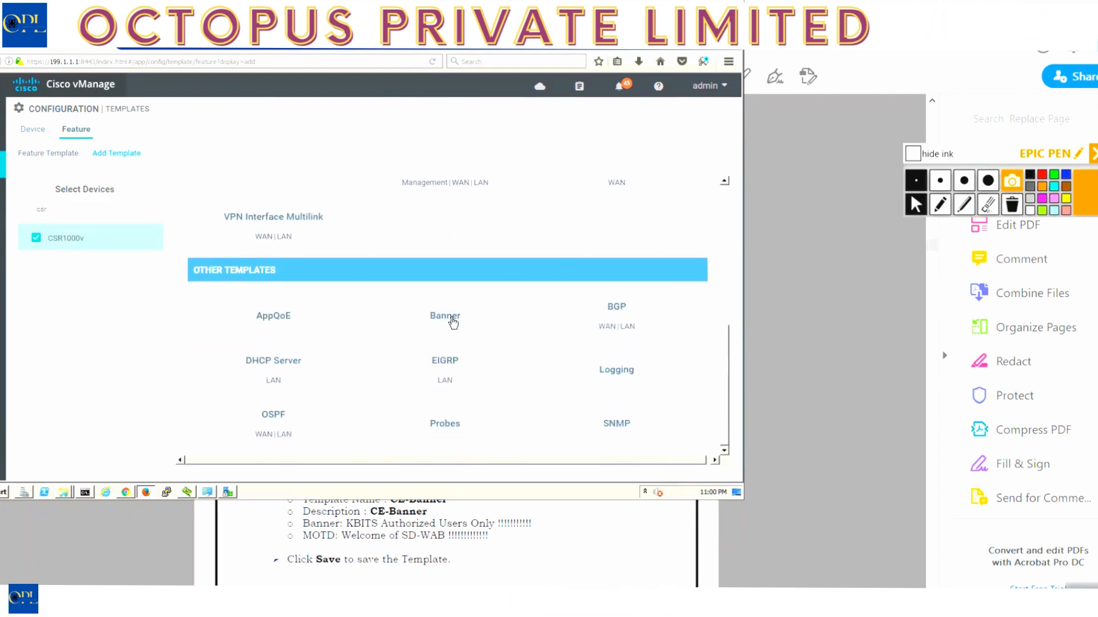
pyautogui.click(451, 320)
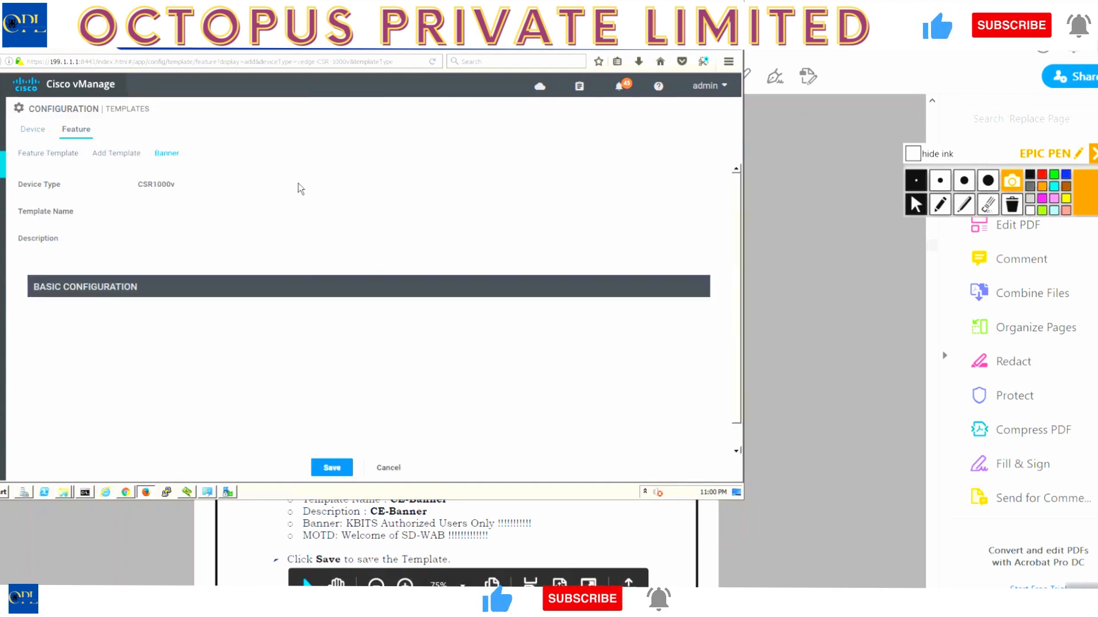
# Step: Enter CE-BANNER as both the template name and the description of the new banner template
pyautogui.click(238, 212)
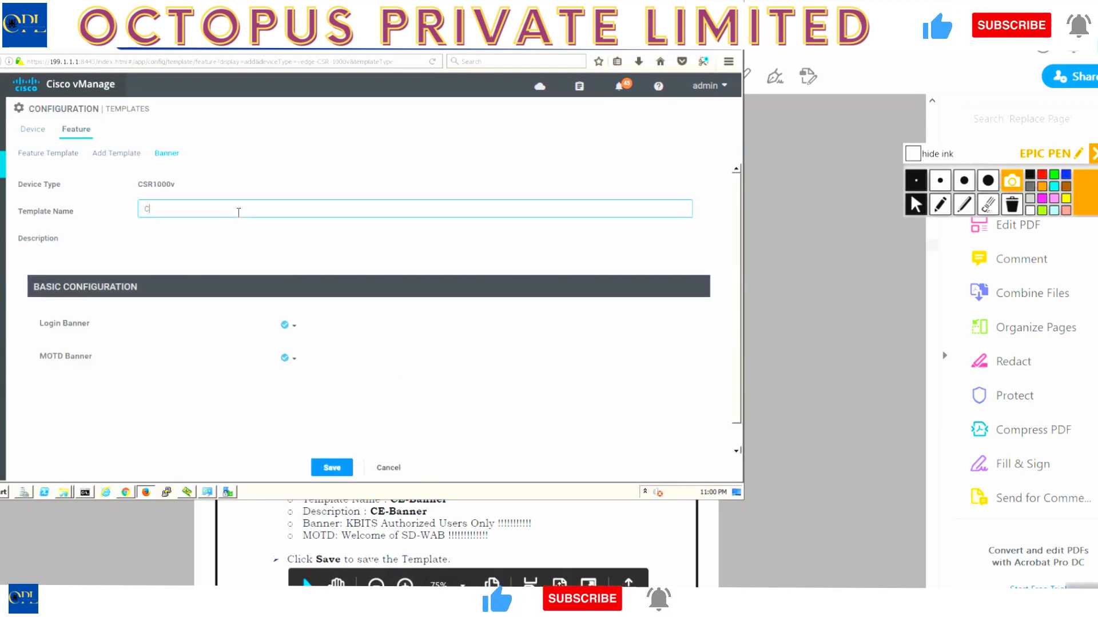
pyautogui.write('CE-BANNE')
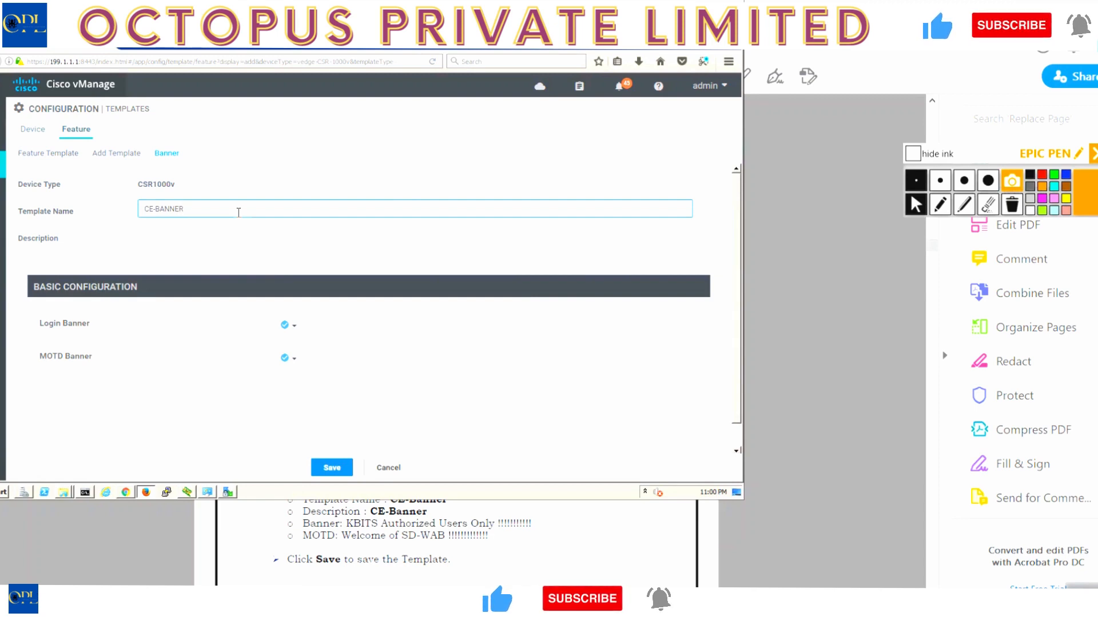
pyautogui.write('R')
pyautogui.hotkey('ctrl', 'a')
pyautogui.hotkey('ctrl', 'c')
pyautogui.press('Tab')
pyautogui.hotkey('ctrl', 'v')
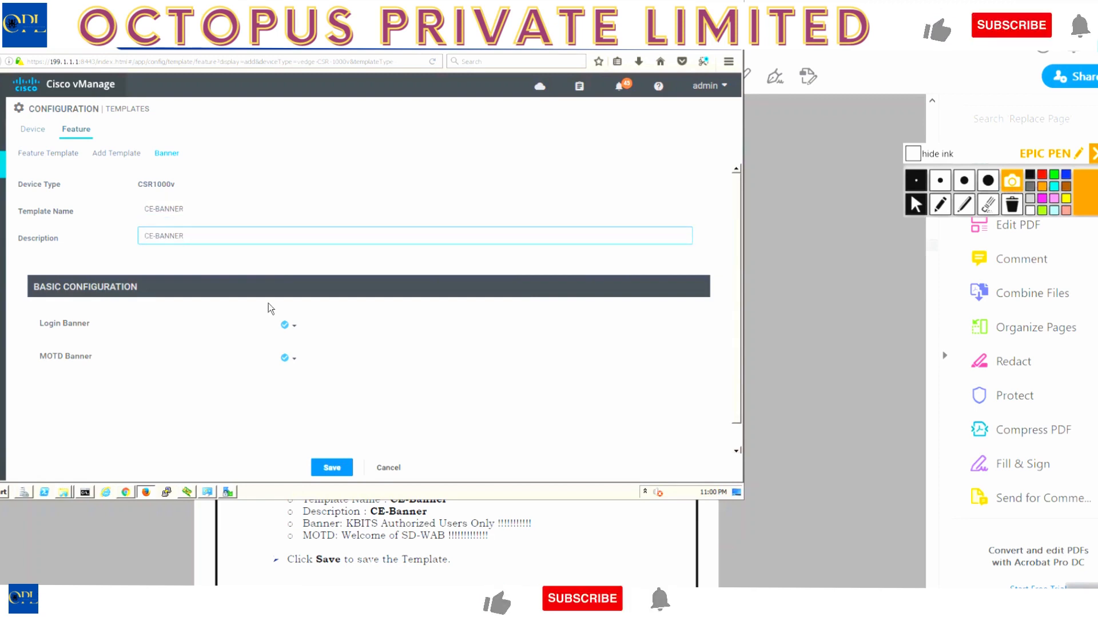
# Step: Make the Login Banner Global and fill it with "KBITS Authorized Users Only" and its exclamation marks, copied from Task 2 of the lab guide PDF
pyautogui.click(291, 327)
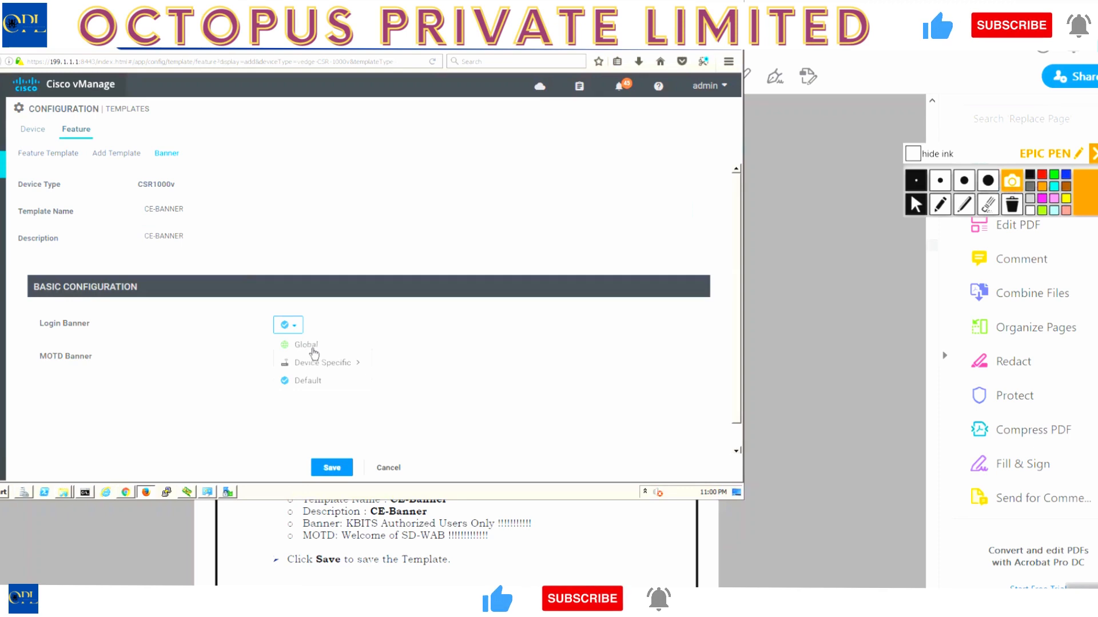
pyautogui.click(316, 373)
pyautogui.click(470, 535)
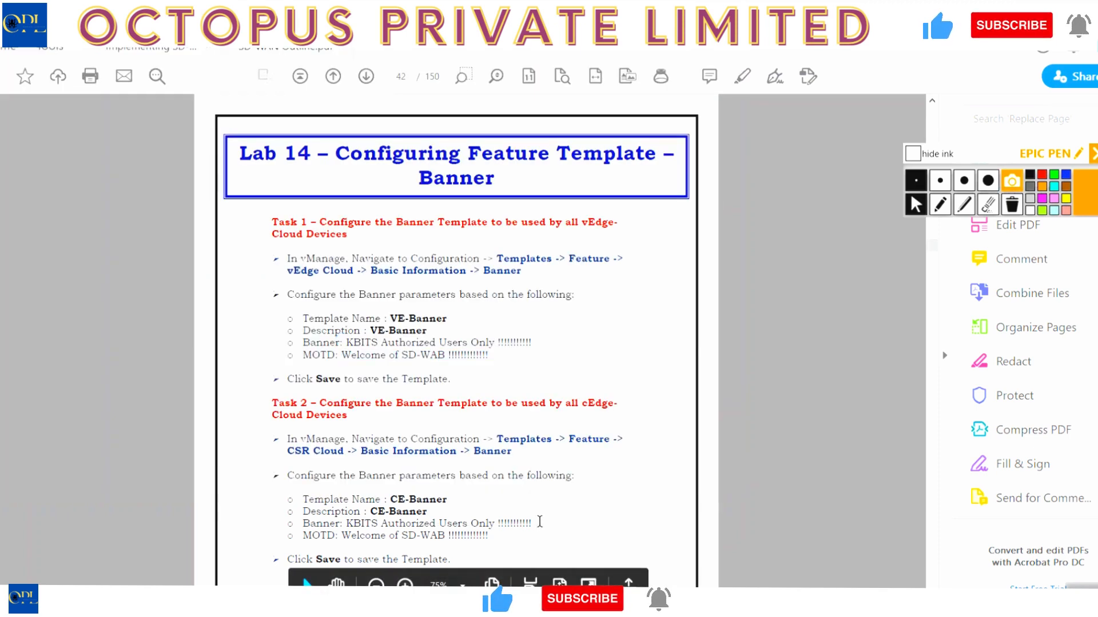
pyautogui.moveTo(531, 523); pyautogui.dragTo(346, 523)
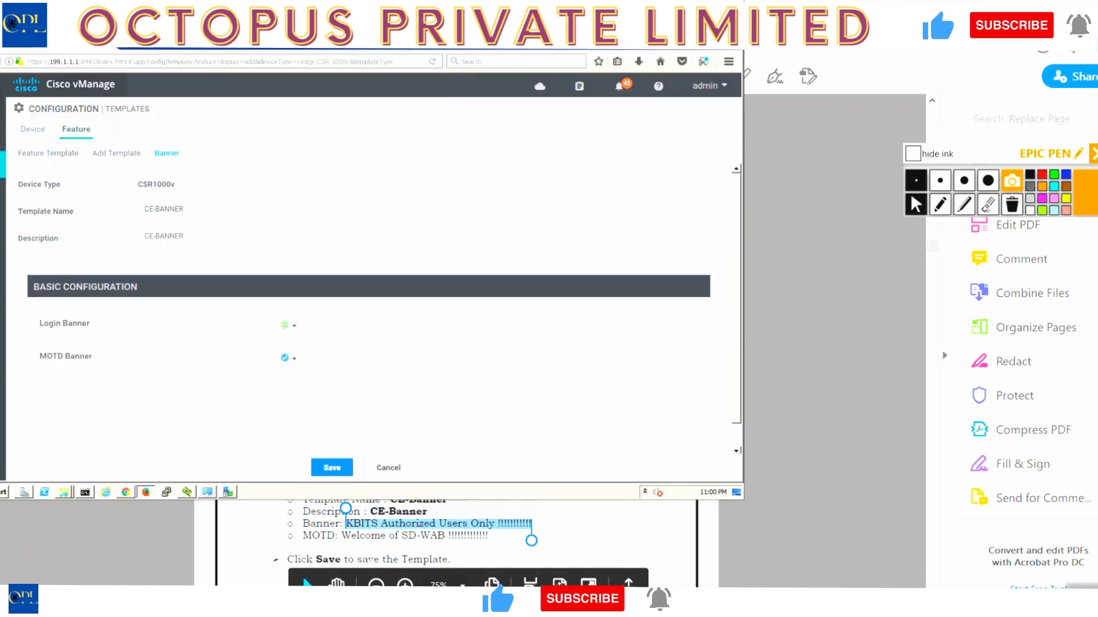
pyautogui.hotkey('alt', 'Tab')
pyautogui.click(317, 324)
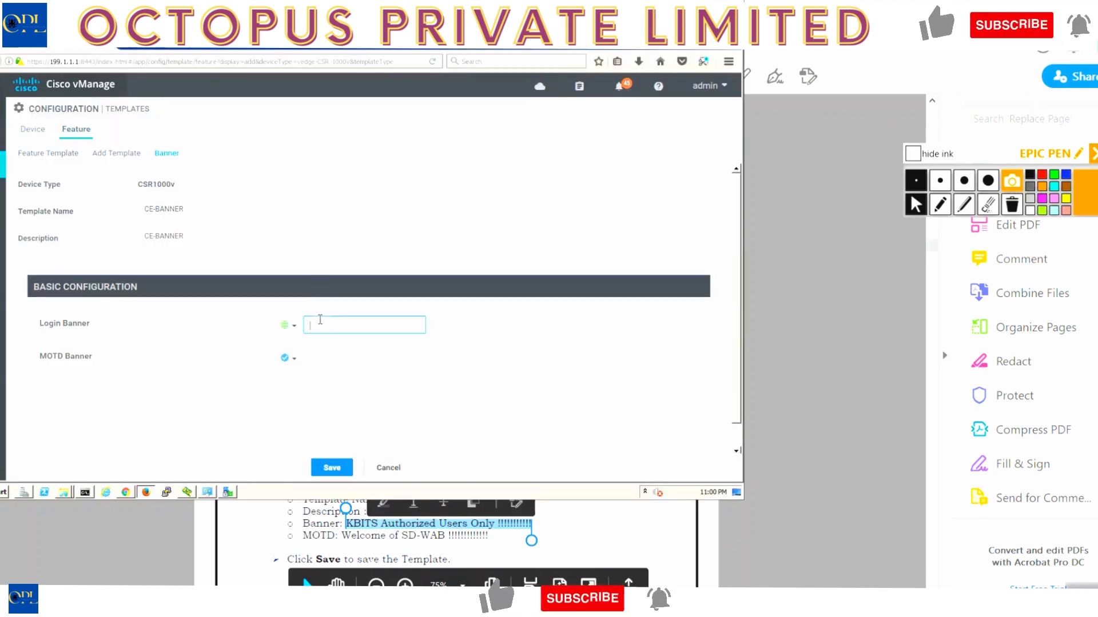
pyautogui.hotkey('ctrl', 'v')
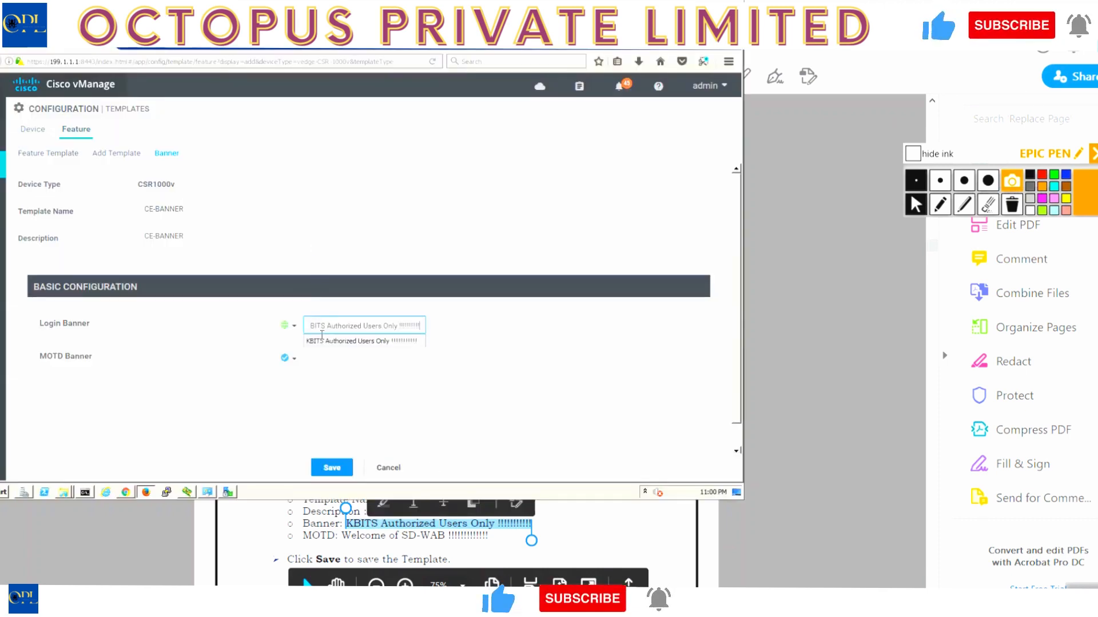
# Step: Make the MOTD Banner Global with the value "Welcome of SD-WAN" followed by exclamation marks, and save the CE-BANNER template
pyautogui.click(288, 358)
pyautogui.click(302, 379)
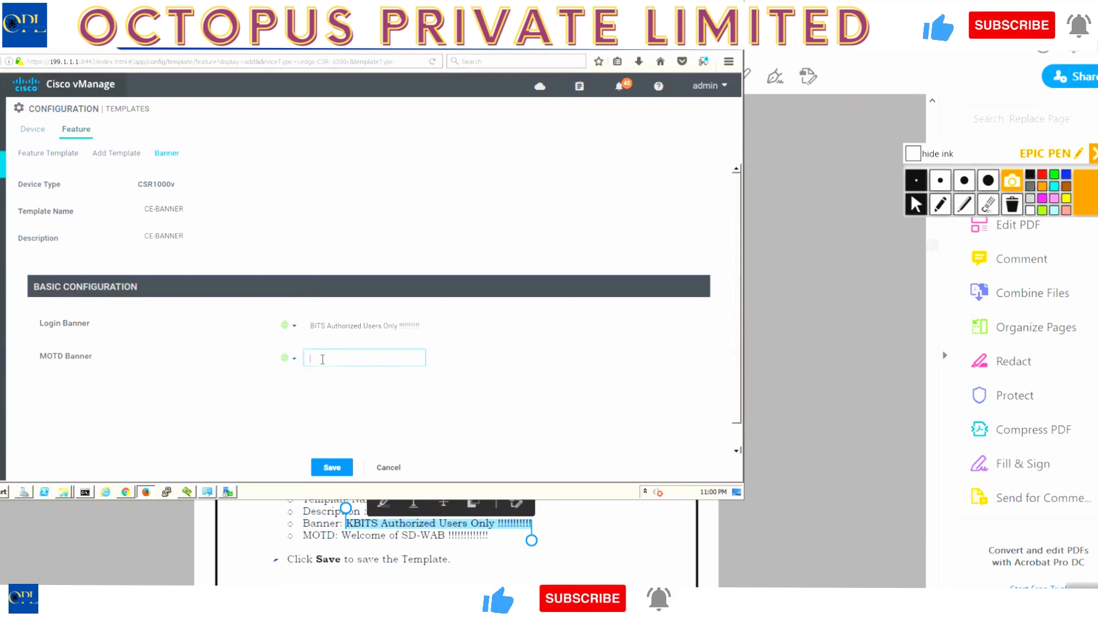
pyautogui.write('We')
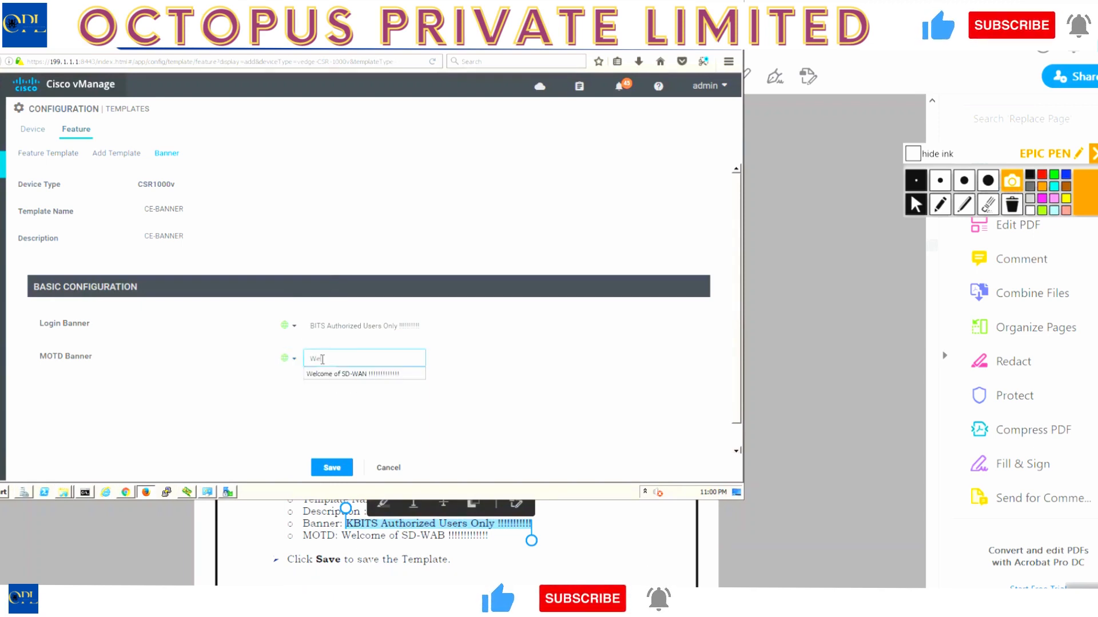
pyautogui.click(326, 374)
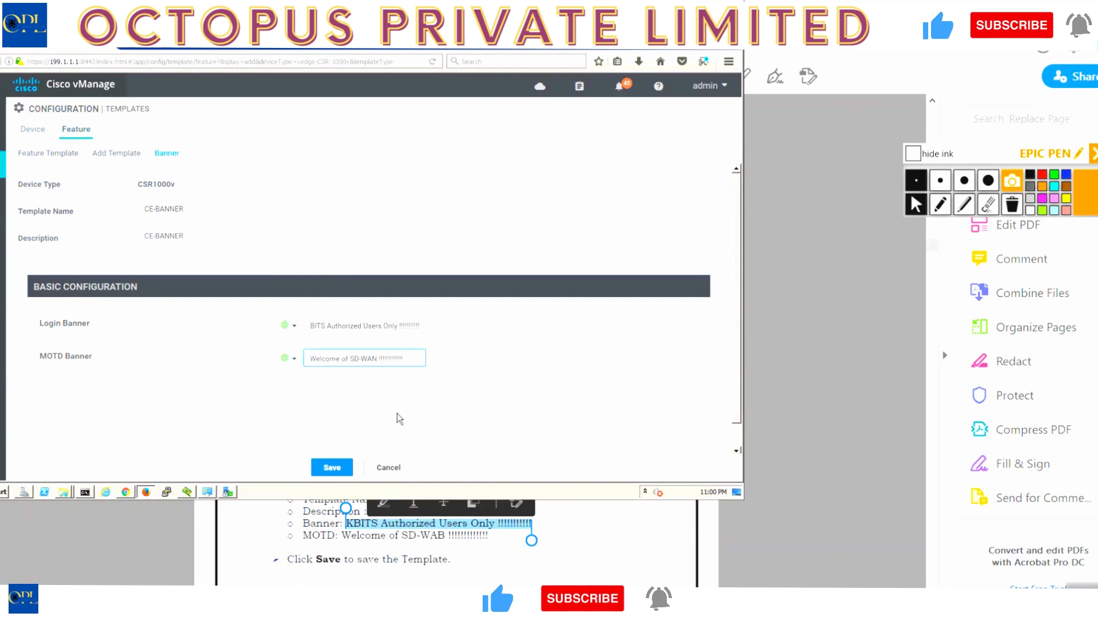
pyautogui.click(333, 468)
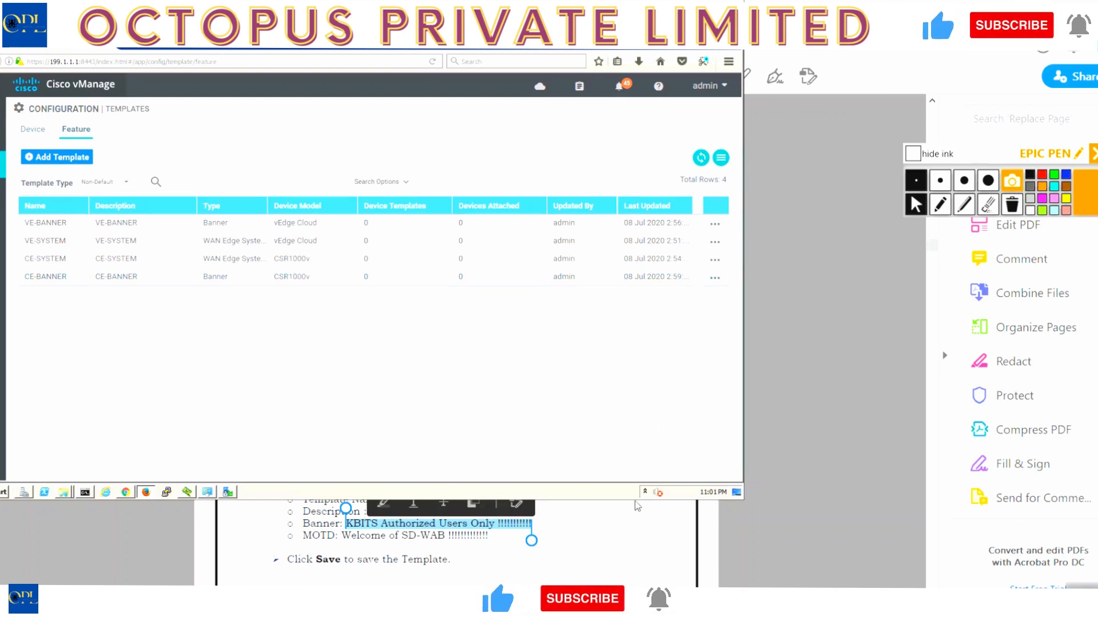
# Step: Switch to the lab guide PDF and review the rest of the Lab 14 banner tasks
pyautogui.click(610, 550)
pyautogui.scroll(-1, 609, 548)
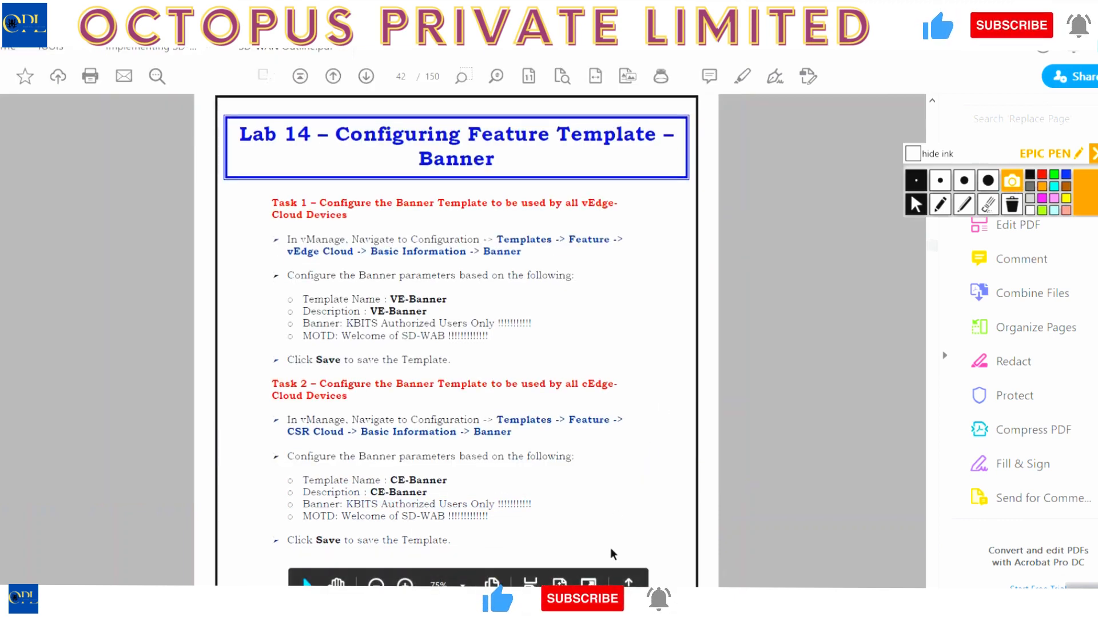
pyautogui.scroll(-1, 609, 552)
pyautogui.scroll(-1, 612, 553)
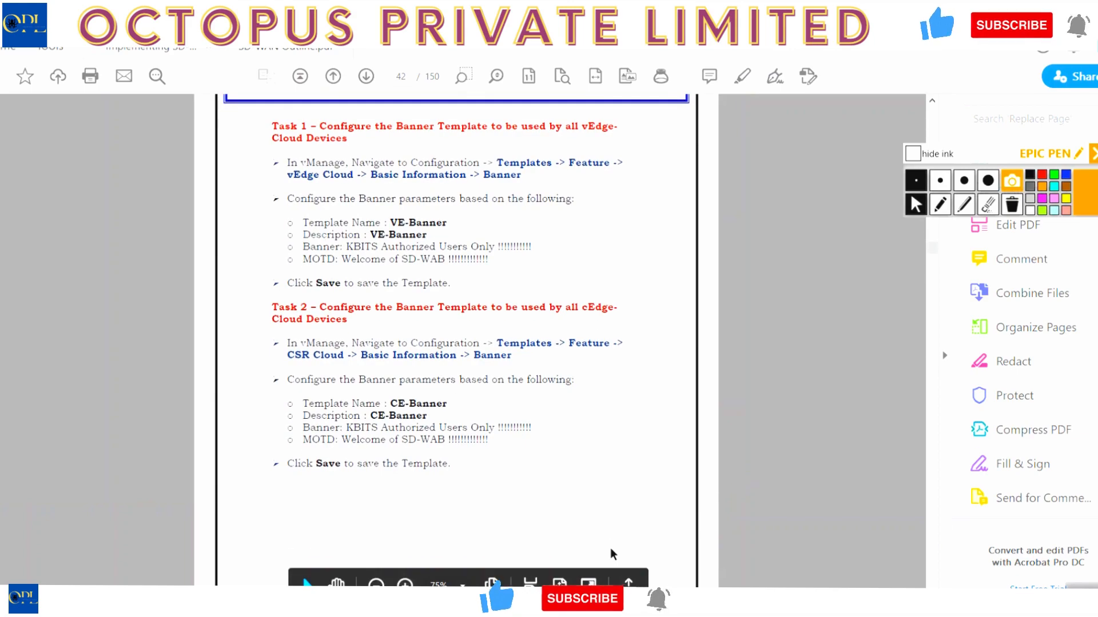